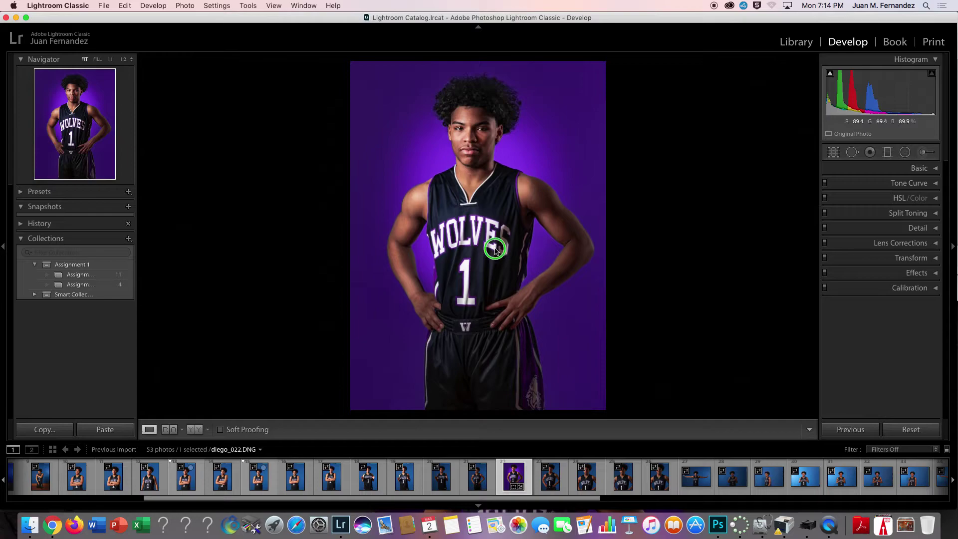
Open the basketball portrait as a smart object in Photoshop and create a new smart object via copy from its layer.
{"action": "mouse_move", "coordinate": [543, 298]}
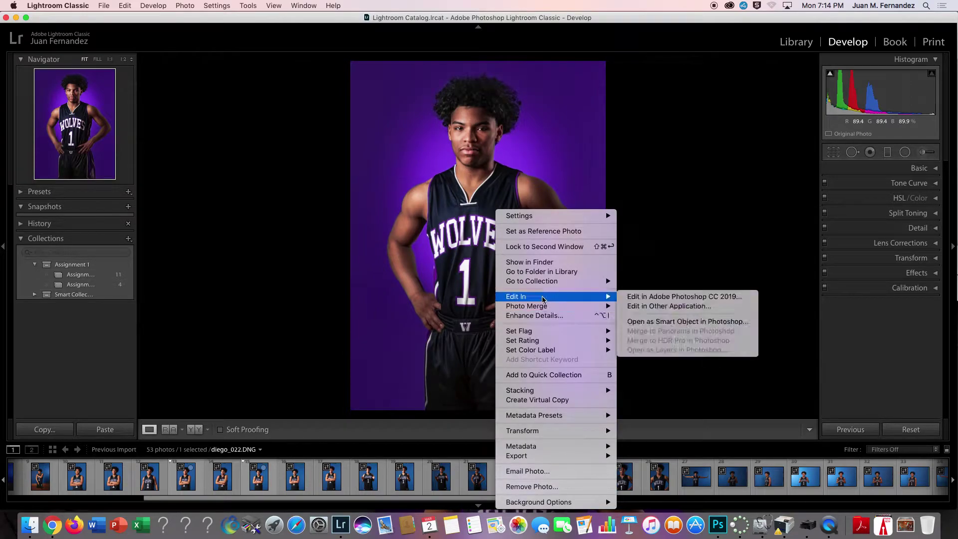
{"action": "left_click", "coordinate": [676, 322]}
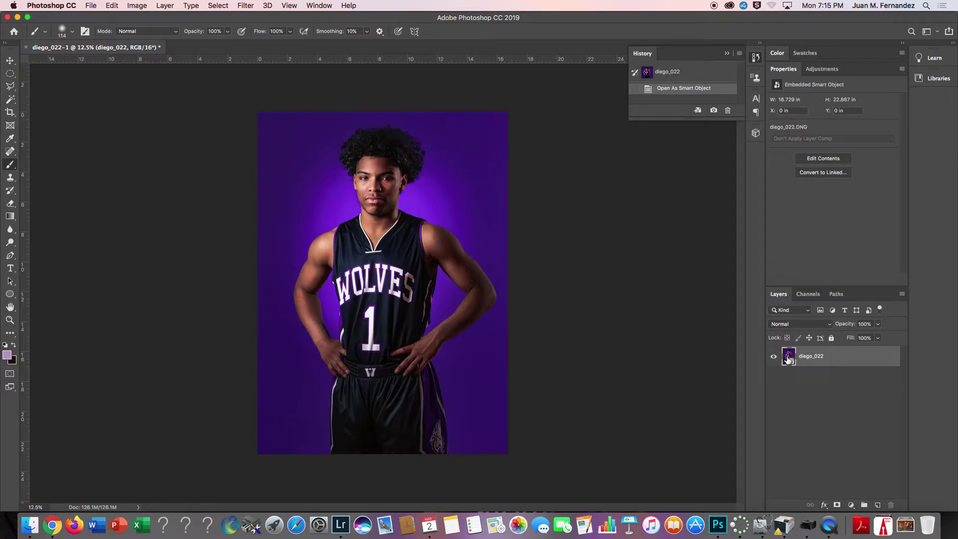
{"action": "right_click", "coordinate": [845, 359]}
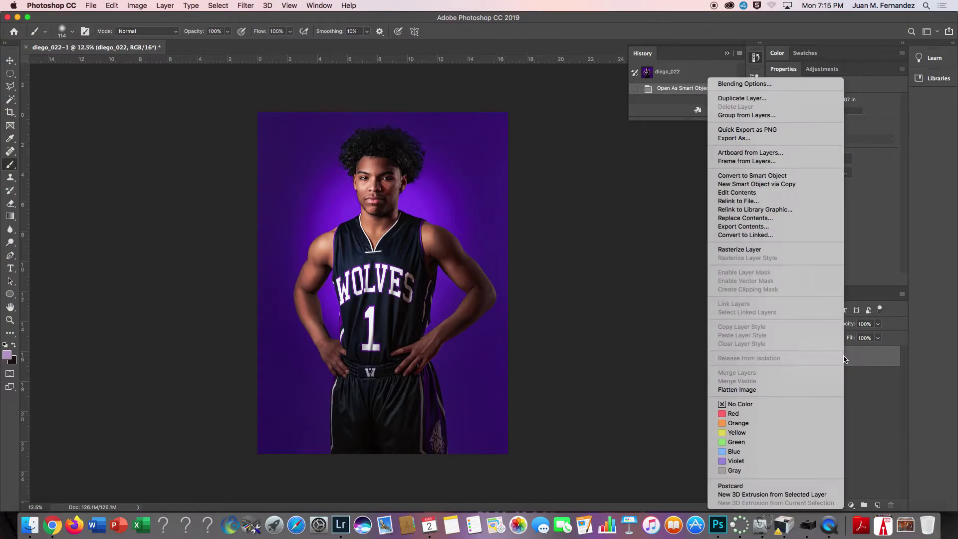
{"action": "left_click", "coordinate": [780, 184]}
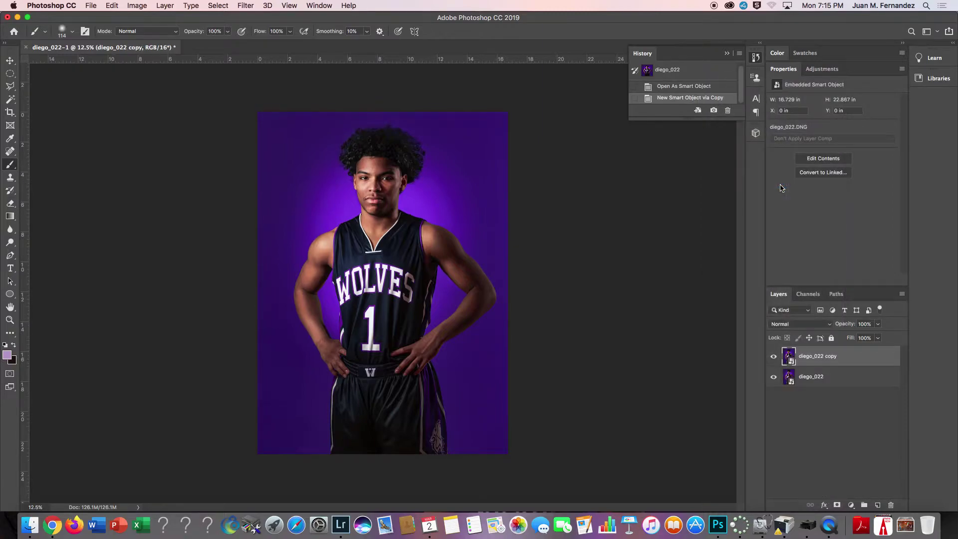
Soften the copied smart object in Camera Raw with Texture -2, Clarity -38 and Dehaze +13.
{"action": "double_click", "coordinate": [789, 356]}
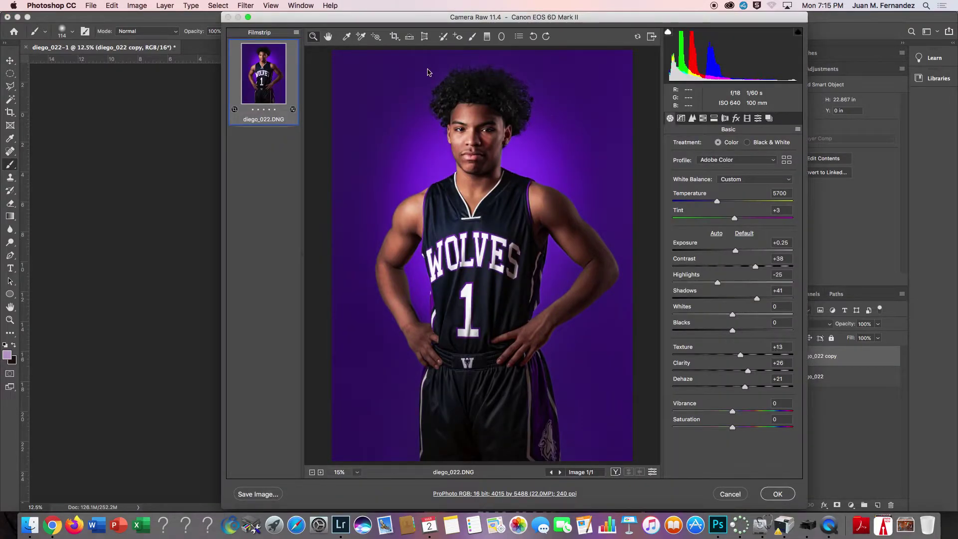
{"action": "left_click", "coordinate": [474, 137]}
{"action": "left_click", "coordinate": [478, 176]}
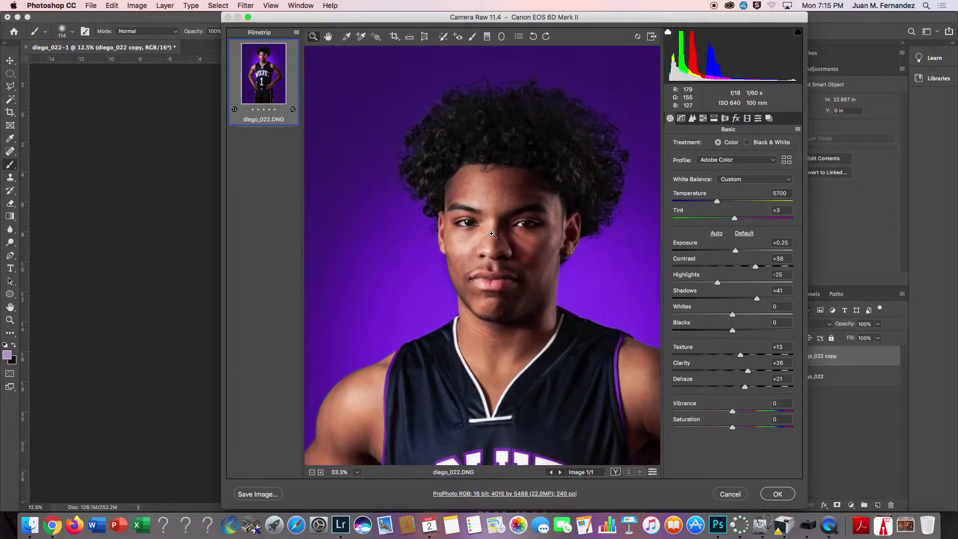
{"action": "left_click", "coordinate": [492, 233]}
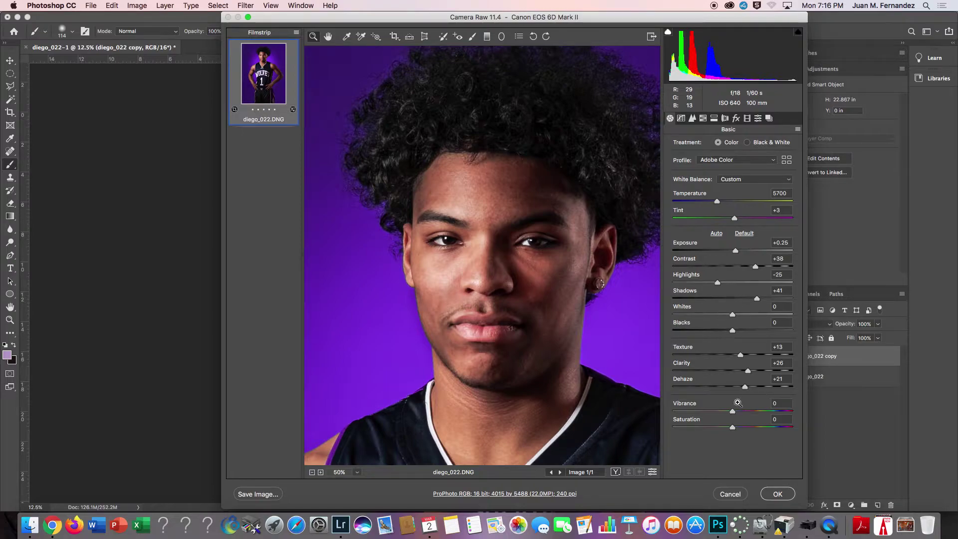
{"action": "left_click_drag", "start_coordinate": [749, 372], "coordinate": [727, 358]}
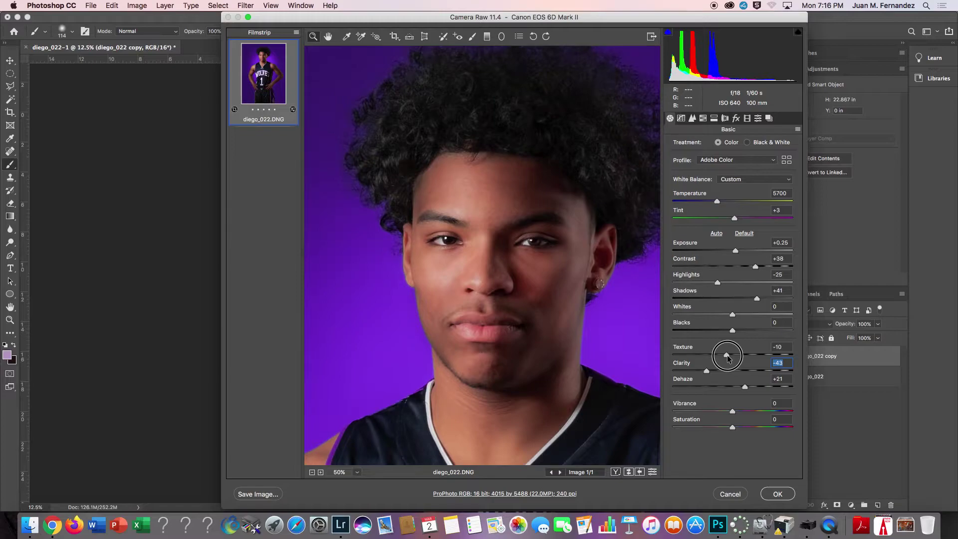
{"action": "left_click_drag", "start_coordinate": [727, 358], "coordinate": [741, 389]}
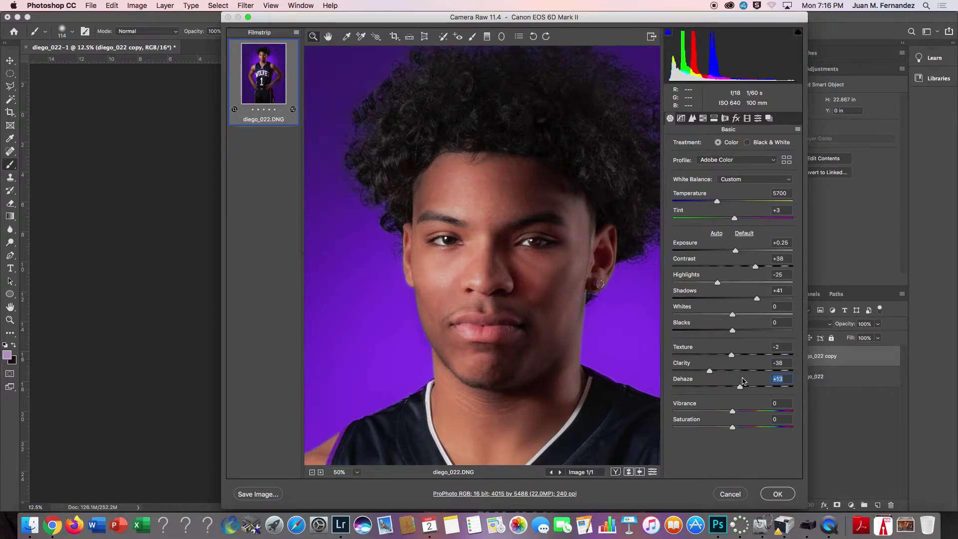
{"action": "left_click", "coordinate": [776, 495]}
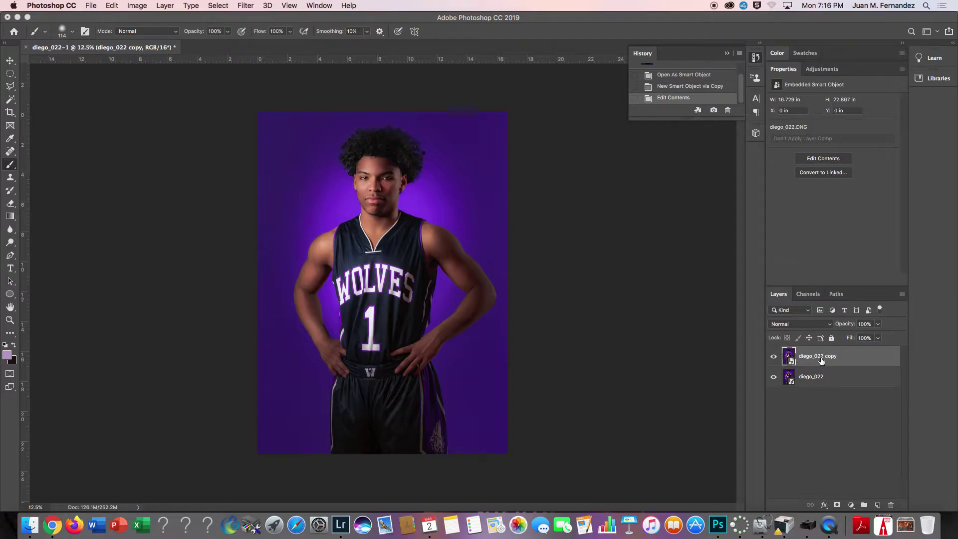
Add a black layer mask to the softened copy and brush white over the skin of the face and neck.
{"action": "left_click", "coordinate": [838, 505], "text": "alt"}
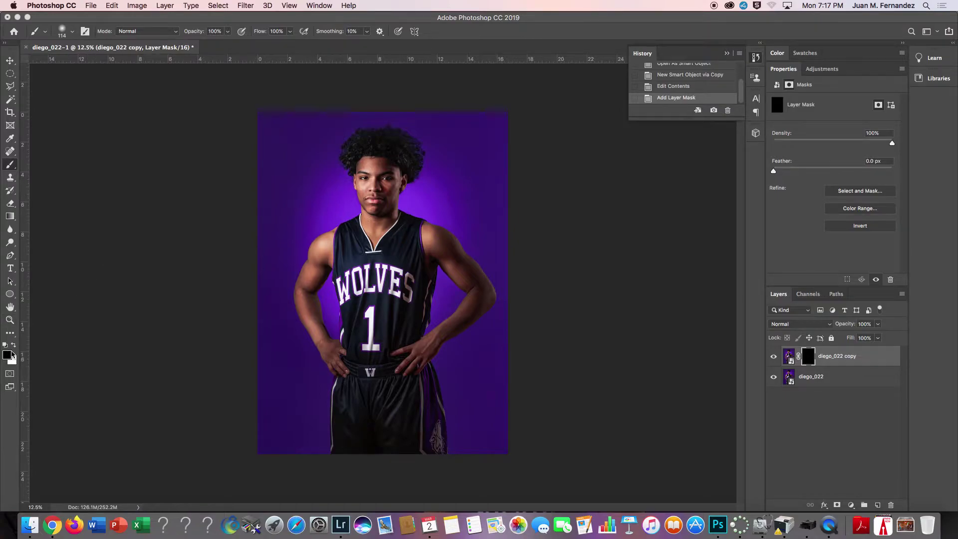
{"action": "key", "text": "x"}
{"action": "left_click_drag", "start_coordinate": [373, 180], "coordinate": [438, 205]}
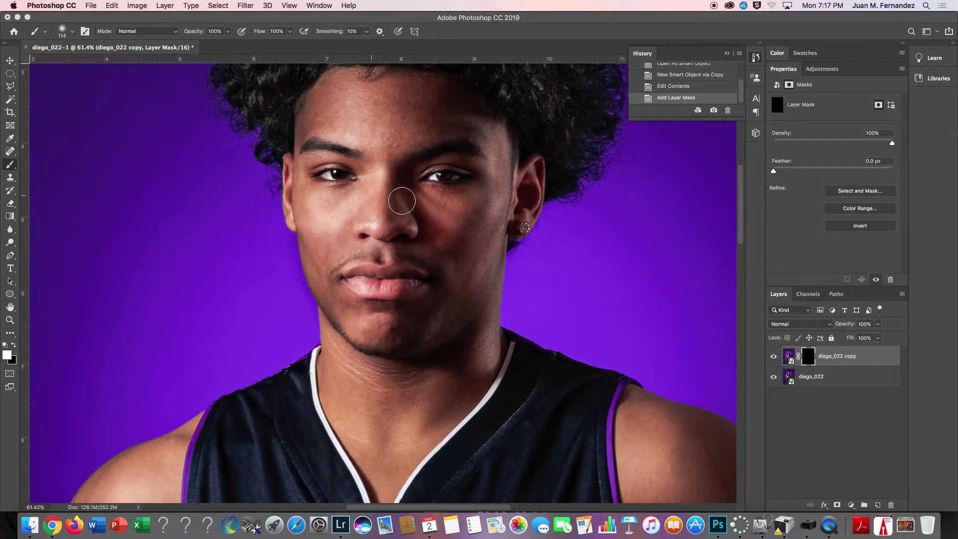
{"action": "left_click", "coordinate": [380, 133]}
{"action": "mouse_move", "coordinate": [379, 133]}
{"action": "left_mouse_down"}
{"action": "mouse_move", "coordinate": [434, 123]}
{"action": "mouse_move", "coordinate": [473, 124]}
{"action": "mouse_move", "coordinate": [455, 113]}
{"action": "mouse_move", "coordinate": [373, 108]}
{"action": "mouse_move", "coordinate": [444, 95]}
{"action": "mouse_move", "coordinate": [351, 81]}
{"action": "mouse_move", "coordinate": [372, 80]}
{"action": "mouse_move", "coordinate": [392, 84]}
{"action": "mouse_move", "coordinate": [344, 80]}
{"action": "mouse_move", "coordinate": [322, 91]}
{"action": "mouse_move", "coordinate": [307, 128]}
{"action": "left_mouse_up"}
{"action": "mouse_move", "coordinate": [448, 110]}
{"action": "left_mouse_down"}
{"action": "mouse_move", "coordinate": [487, 128]}
{"action": "mouse_move", "coordinate": [497, 152]}
{"action": "mouse_move", "coordinate": [487, 202]}
{"action": "mouse_move", "coordinate": [423, 201]}
{"action": "mouse_move", "coordinate": [445, 241]}
{"action": "mouse_move", "coordinate": [444, 225]}
{"action": "mouse_move", "coordinate": [443, 265]}
{"action": "mouse_move", "coordinate": [465, 220]}
{"action": "mouse_move", "coordinate": [459, 287]}
{"action": "mouse_move", "coordinate": [479, 218]}
{"action": "mouse_move", "coordinate": [482, 254]}
{"action": "mouse_move", "coordinate": [488, 228]}
{"action": "mouse_move", "coordinate": [478, 373]}
{"action": "mouse_move", "coordinate": [467, 386]}
{"action": "mouse_move", "coordinate": [461, 318]}
{"action": "mouse_move", "coordinate": [444, 418]}
{"action": "mouse_move", "coordinate": [442, 380]}
{"action": "mouse_move", "coordinate": [391, 485]}
{"action": "mouse_move", "coordinate": [414, 377]}
{"action": "mouse_move", "coordinate": [408, 432]}
{"action": "mouse_move", "coordinate": [386, 396]}
{"action": "mouse_move", "coordinate": [374, 452]}
{"action": "mouse_move", "coordinate": [360, 379]}
{"action": "mouse_move", "coordinate": [351, 405]}
{"action": "mouse_move", "coordinate": [362, 451]}
{"action": "mouse_move", "coordinate": [332, 393]}
{"action": "mouse_move", "coordinate": [368, 473]}
{"action": "mouse_move", "coordinate": [330, 400]}
{"action": "mouse_move", "coordinate": [332, 317]}
{"action": "mouse_move", "coordinate": [373, 387]}
{"action": "mouse_move", "coordinate": [381, 330]}
{"action": "mouse_move", "coordinate": [404, 332]}
{"action": "mouse_move", "coordinate": [395, 365]}
{"action": "mouse_move", "coordinate": [405, 371]}
{"action": "mouse_move", "coordinate": [414, 320]}
{"action": "mouse_move", "coordinate": [363, 310]}
{"action": "mouse_move", "coordinate": [320, 269]}
{"action": "mouse_move", "coordinate": [306, 163]}
{"action": "mouse_move", "coordinate": [346, 190]}
{"action": "mouse_move", "coordinate": [374, 181]}
{"action": "mouse_move", "coordinate": [364, 208]}
{"action": "mouse_move", "coordinate": [374, 198]}
{"action": "mouse_move", "coordinate": [387, 231]}
{"action": "mouse_move", "coordinate": [385, 172]}
{"action": "mouse_move", "coordinate": [414, 239]}
{"action": "mouse_move", "coordinate": [367, 224]}
{"action": "mouse_move", "coordinate": [445, 263]}
{"action": "mouse_move", "coordinate": [366, 241]}
{"action": "mouse_move", "coordinate": [325, 256]}
{"action": "mouse_move", "coordinate": [344, 264]}
{"action": "mouse_move", "coordinate": [367, 314]}
{"action": "mouse_move", "coordinate": [406, 336]}
{"action": "mouse_move", "coordinate": [456, 295]}
{"action": "mouse_move", "coordinate": [429, 242]}
{"action": "mouse_move", "coordinate": [468, 284]}
{"action": "mouse_move", "coordinate": [492, 202]}
{"action": "mouse_move", "coordinate": [531, 182]}
{"action": "mouse_move", "coordinate": [521, 214]}
{"action": "left_mouse_up"}
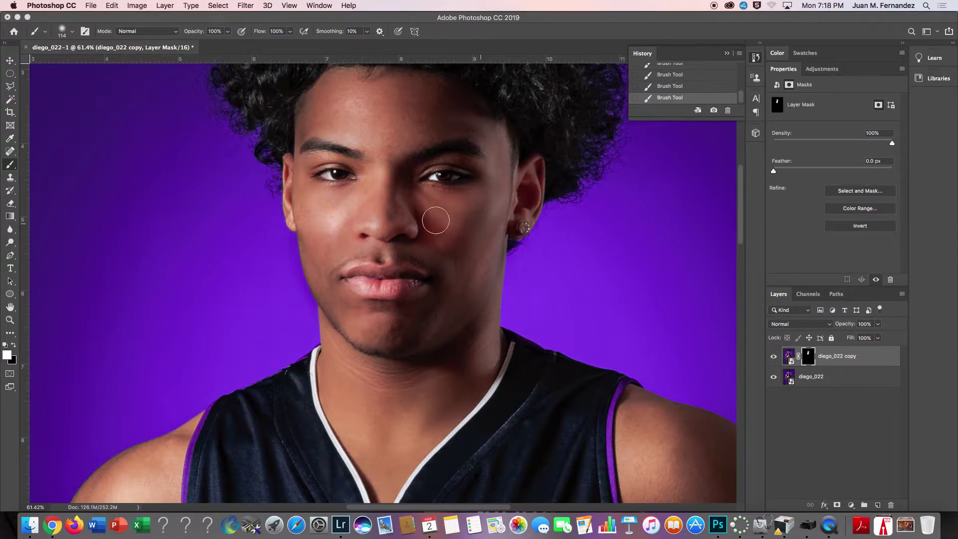
Brush white on the mask over the ears, around the mouth and chin, and along the eyebrows.
{"action": "scroll", "coordinate": [295, 172], "scroll_direction": "up", "scroll_amount": 3}
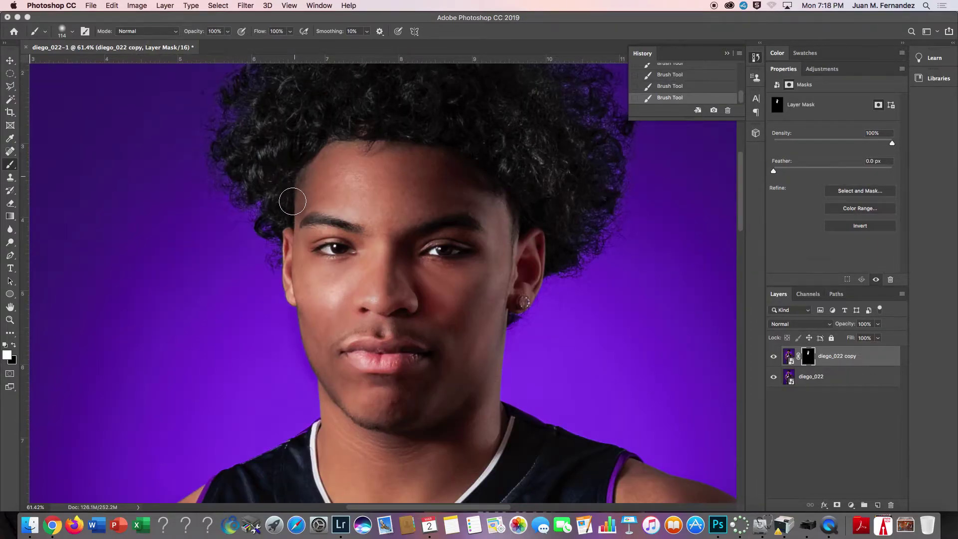
{"action": "scroll", "coordinate": [293, 242], "scroll_direction": "up", "scroll_amount": 20}
{"action": "scroll", "coordinate": [292, 242], "scroll_direction": "down", "scroll_amount": 20}
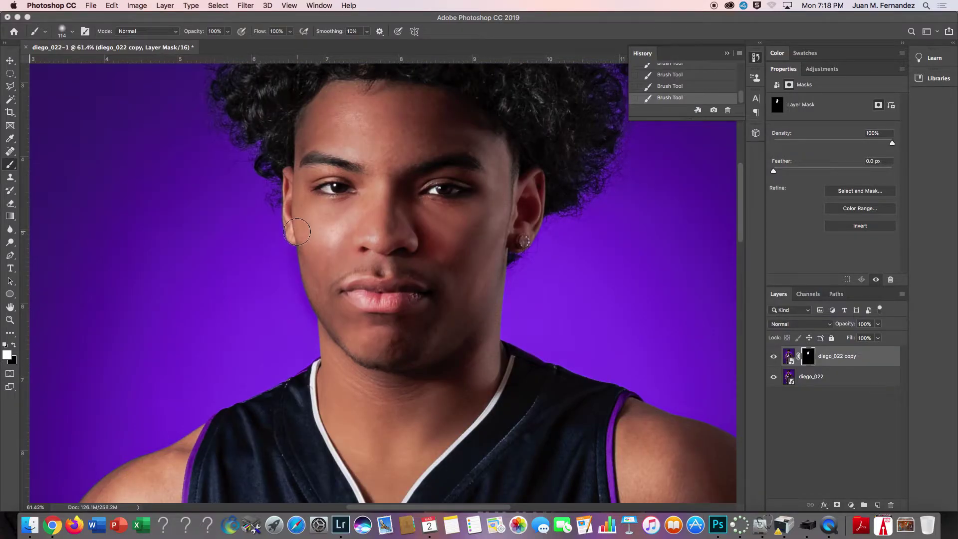
{"action": "mouse_move", "coordinate": [297, 222]}
{"action": "left_mouse_down"}
{"action": "mouse_move", "coordinate": [283, 228]}
{"action": "mouse_move", "coordinate": [289, 219]}
{"action": "left_mouse_up"}
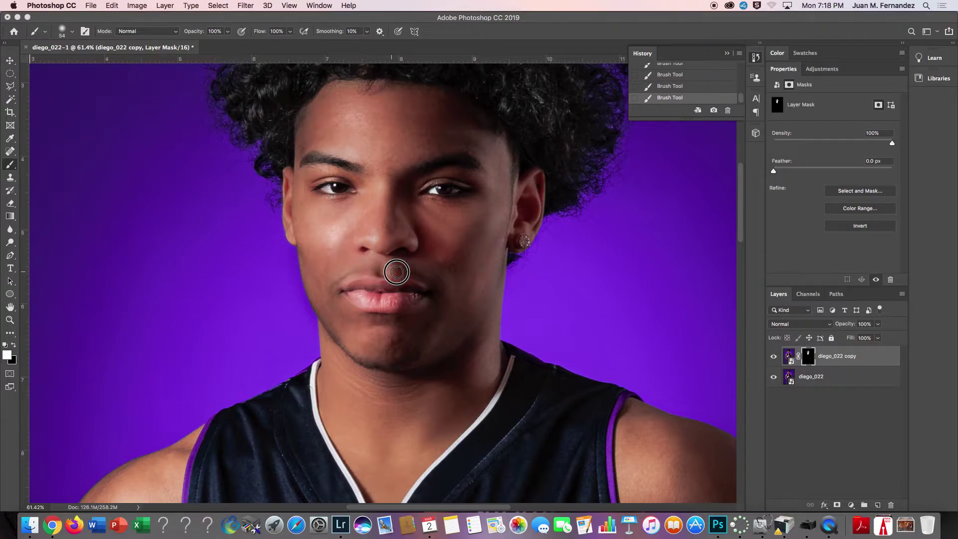
{"action": "mouse_move", "coordinate": [340, 303]}
{"action": "left_mouse_down"}
{"action": "mouse_move", "coordinate": [357, 300]}
{"action": "mouse_move", "coordinate": [375, 315]}
{"action": "mouse_move", "coordinate": [433, 302]}
{"action": "mouse_move", "coordinate": [384, 322]}
{"action": "mouse_move", "coordinate": [393, 340]}
{"action": "mouse_move", "coordinate": [412, 348]}
{"action": "left_mouse_up"}
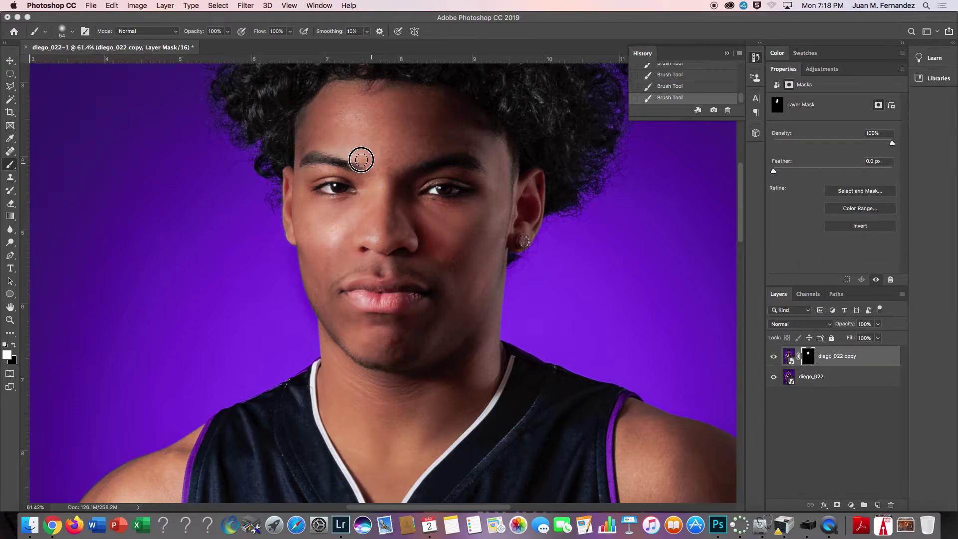
{"action": "mouse_move", "coordinate": [322, 165]}
{"action": "left_mouse_down"}
{"action": "mouse_move", "coordinate": [379, 179]}
{"action": "mouse_move", "coordinate": [449, 143]}
{"action": "mouse_move", "coordinate": [477, 149]}
{"action": "mouse_move", "coordinate": [480, 176]}
{"action": "left_mouse_up"}
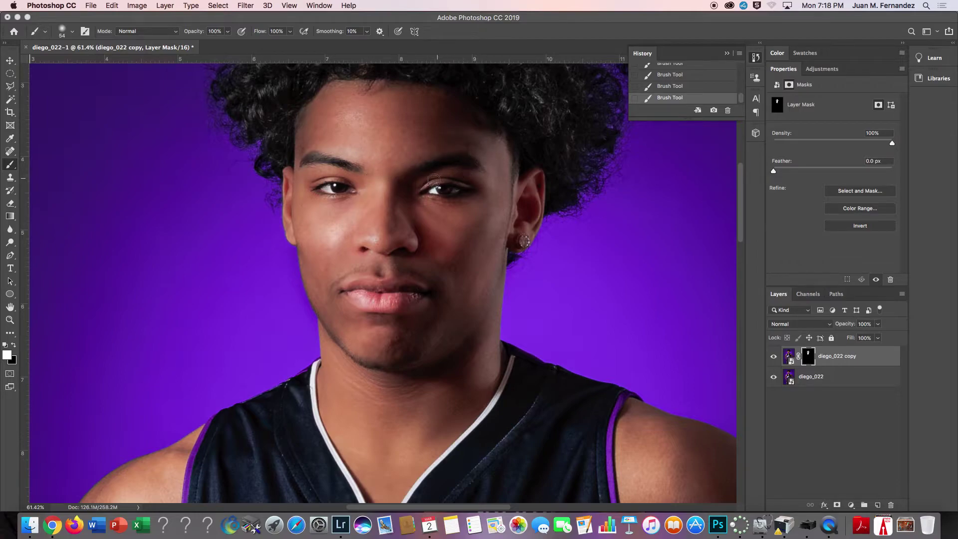
Brush white on the mask around and under both eyes, and set the softened layer's opacity to 85%.
{"action": "mouse_move", "coordinate": [462, 171]}
{"action": "left_mouse_down"}
{"action": "mouse_move", "coordinate": [487, 184]}
{"action": "mouse_move", "coordinate": [479, 202]}
{"action": "mouse_move", "coordinate": [422, 202]}
{"action": "left_mouse_up"}
{"action": "mouse_move", "coordinate": [332, 205]}
{"action": "left_mouse_down"}
{"action": "mouse_move", "coordinate": [331, 197]}
{"action": "mouse_move", "coordinate": [347, 203]}
{"action": "left_mouse_up"}
{"action": "mouse_move", "coordinate": [848, 326]}
{"action": "left_mouse_down"}
{"action": "mouse_move", "coordinate": [816, 327]}
{"action": "mouse_move", "coordinate": [840, 327]}
{"action": "left_mouse_up"}
Raise the Clarity of the copied smart object slightly in Camera Raw while checking the face up close.
{"action": "left_click", "coordinate": [788, 357]}
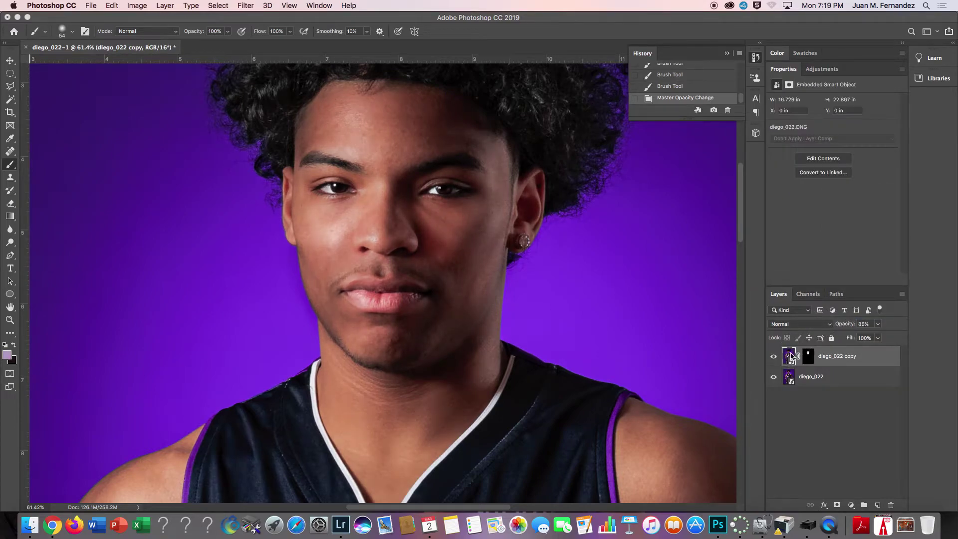
{"action": "double_click", "coordinate": [789, 357]}
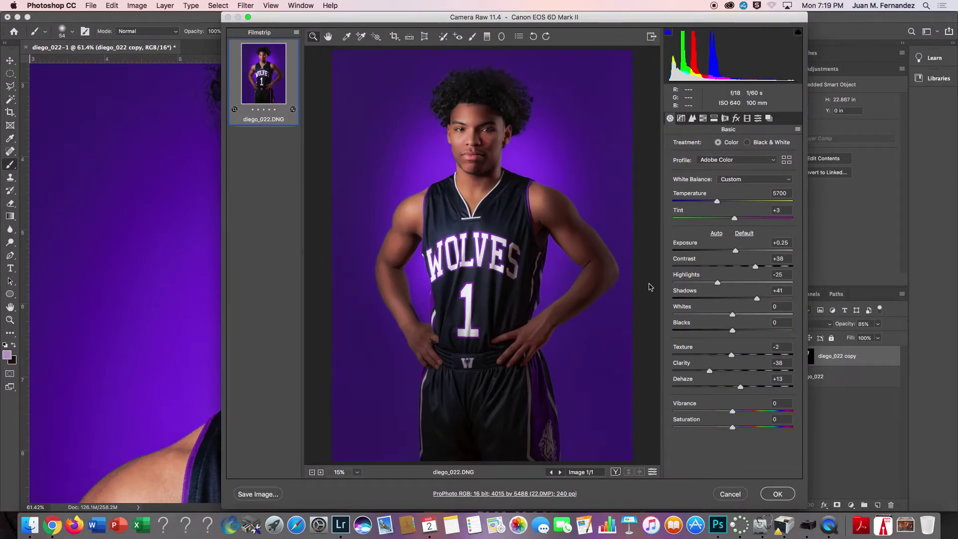
{"action": "right_click", "coordinate": [472, 138]}
{"action": "key", "text": "Escape"}
{"action": "left_click", "coordinate": [466, 148]}
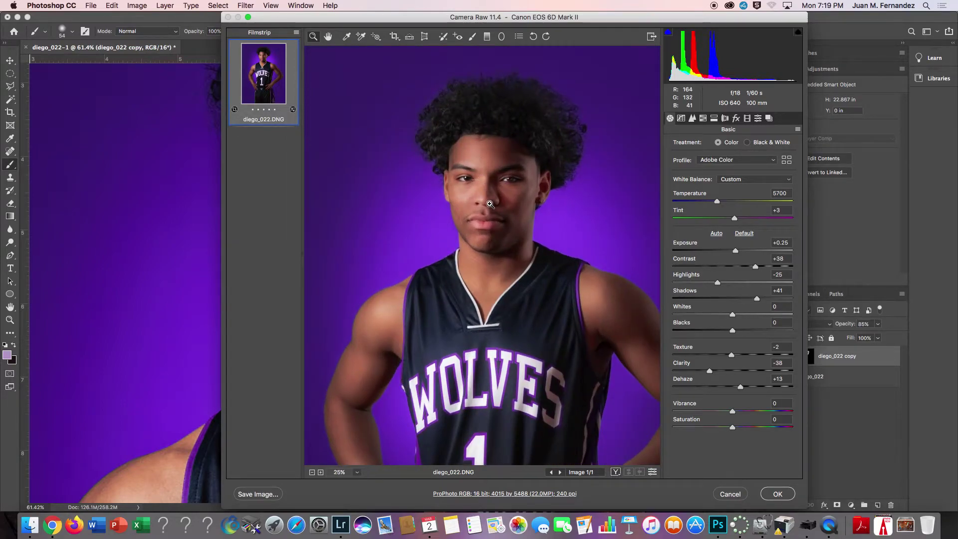
{"action": "left_click", "coordinate": [490, 204]}
{"action": "left_click", "coordinate": [477, 229]}
{"action": "left_click", "coordinate": [487, 267]}
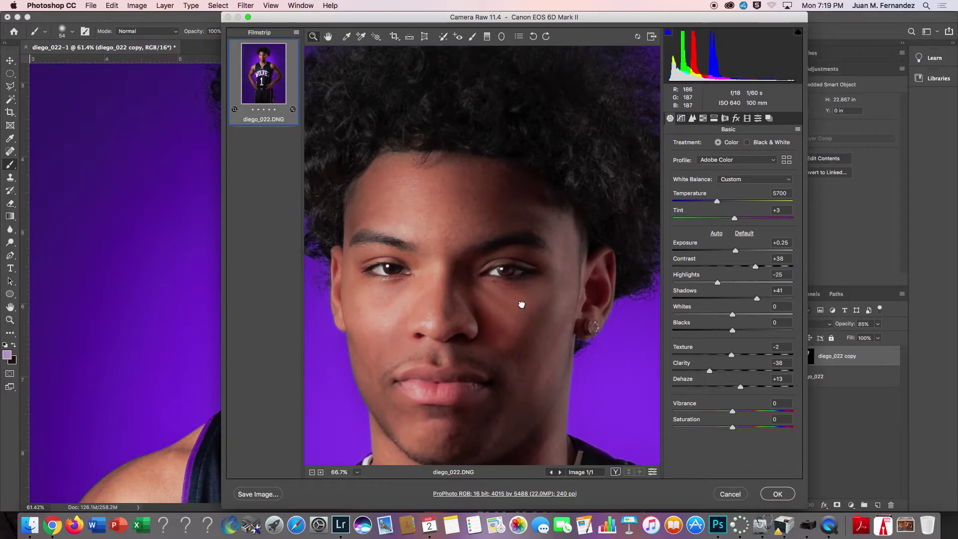
{"action": "left_click", "coordinate": [521, 304]}
{"action": "left_click_drag", "start_coordinate": [518, 313], "coordinate": [620, 312]}
{"action": "left_click_drag", "start_coordinate": [710, 371], "coordinate": [712, 372]}
{"action": "left_click", "coordinate": [776, 493]}
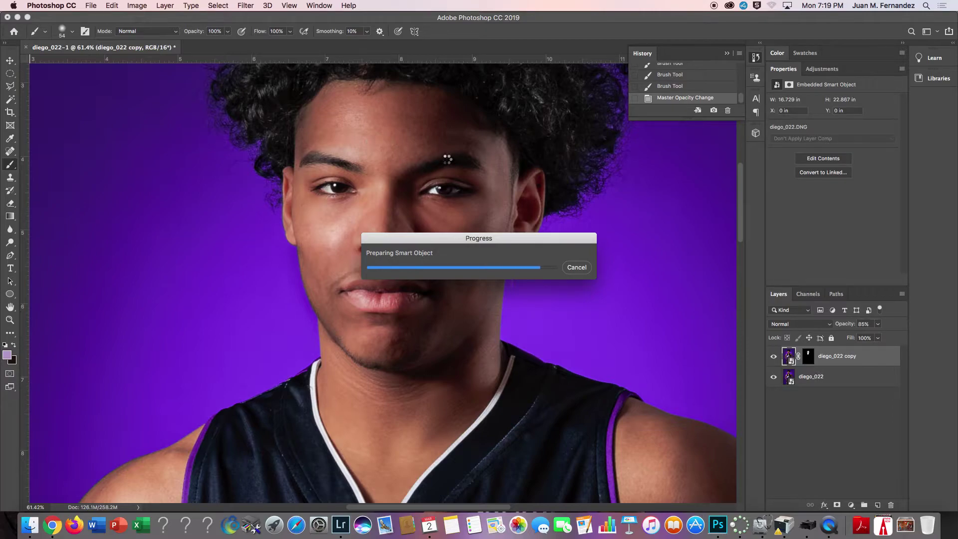
Display the layer mask by itself to check the painted face areas, and return to the normal image view.
{"action": "mouse_move", "coordinate": [369, 357]}
{"action": "left_mouse_down"}
{"action": "mouse_move", "coordinate": [387, 274]}
{"action": "mouse_move", "coordinate": [387, 302]}
{"action": "mouse_move", "coordinate": [397, 298]}
{"action": "left_mouse_up"}
{"action": "key", "text": "super+r"}
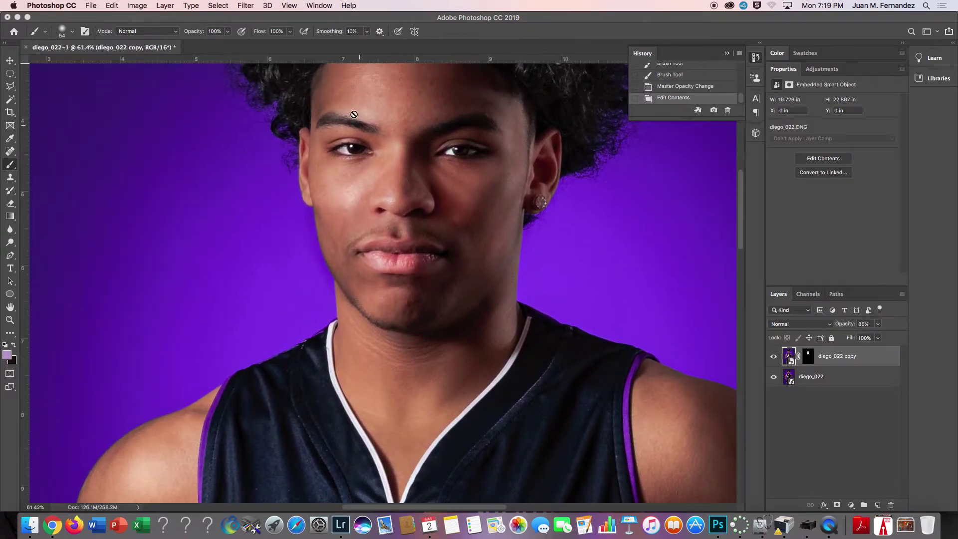
{"action": "left_click", "coordinate": [808, 356], "text": "alt"}
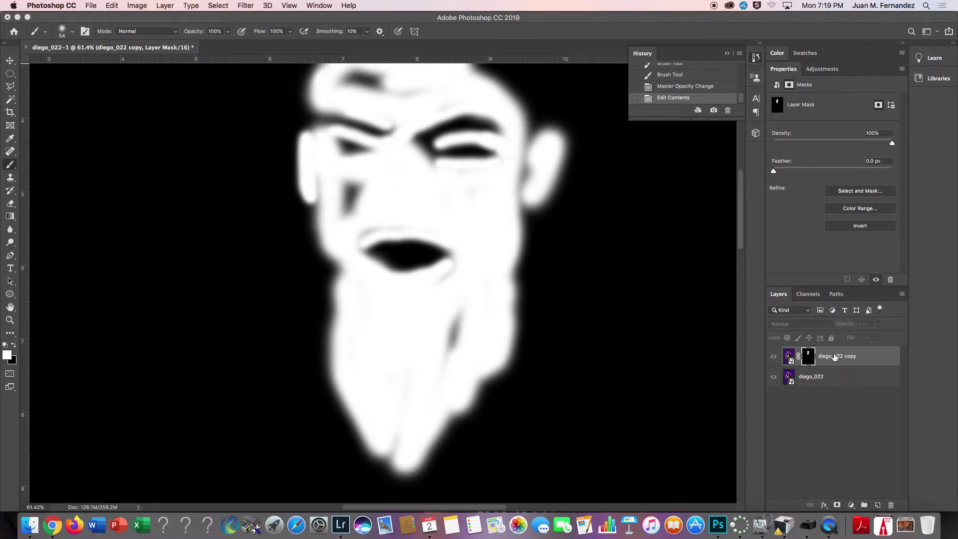
{"action": "left_click", "coordinate": [808, 357], "text": "alt"}
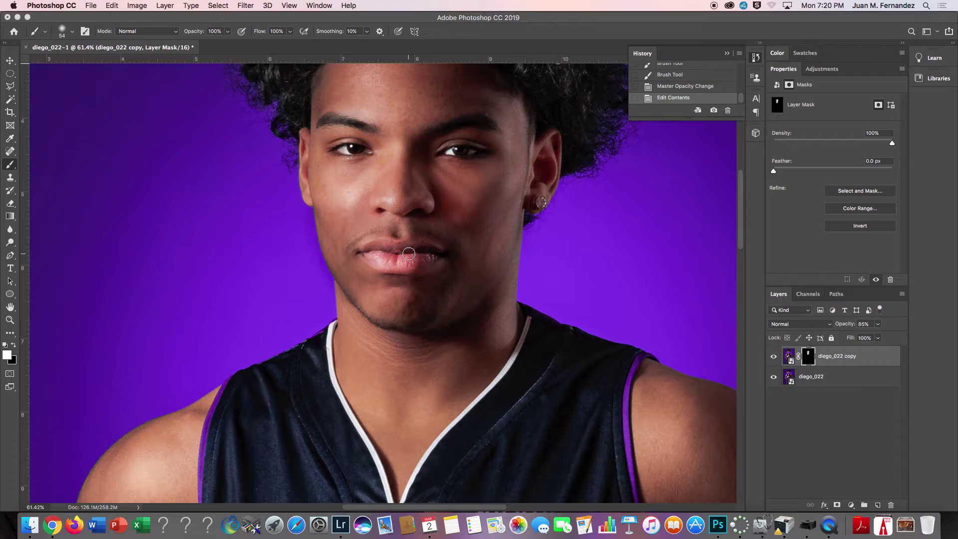
Enlarge the brush to 134 px and brush white on the mask over the athlete's right arm, from shoulder to forearm.
{"action": "left_click_drag", "start_coordinate": [389, 400], "coordinate": [514, 122]}
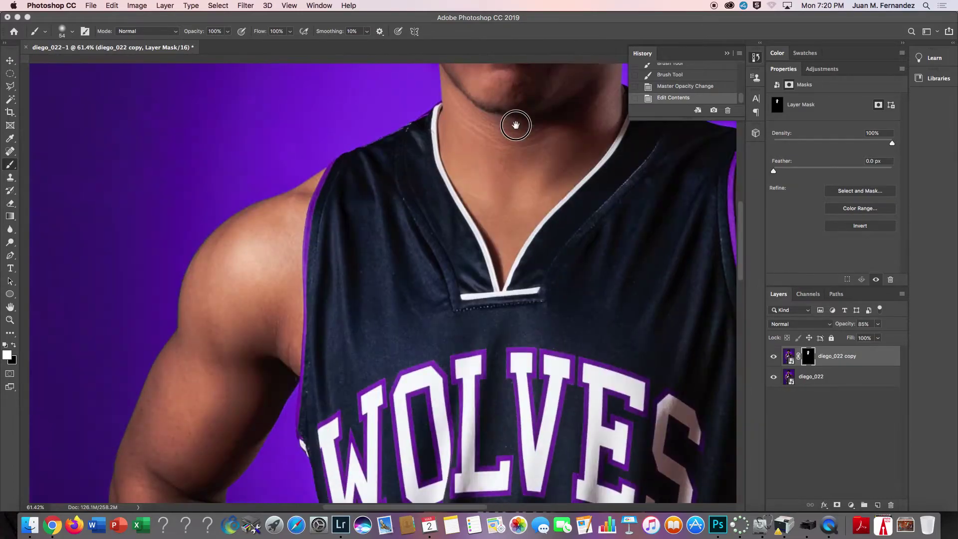
{"action": "left_click_drag", "start_coordinate": [173, 325], "coordinate": [322, 224]}
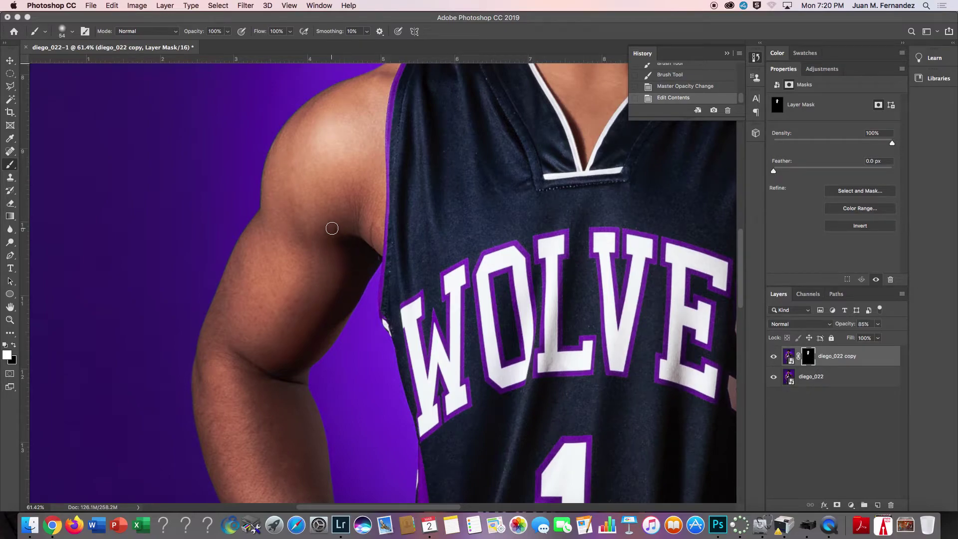
{"action": "mouse_move", "coordinate": [331, 229]}
{"action": "left_mouse_down"}
{"action": "mouse_move", "coordinate": [348, 202]}
{"action": "mouse_move", "coordinate": [269, 249]}
{"action": "mouse_move", "coordinate": [270, 223]}
{"action": "mouse_move", "coordinate": [231, 320]}
{"action": "mouse_move", "coordinate": [269, 303]}
{"action": "mouse_move", "coordinate": [293, 324]}
{"action": "mouse_move", "coordinate": [273, 357]}
{"action": "mouse_move", "coordinate": [336, 230]}
{"action": "mouse_move", "coordinate": [310, 330]}
{"action": "mouse_move", "coordinate": [290, 347]}
{"action": "mouse_move", "coordinate": [343, 278]}
{"action": "mouse_move", "coordinate": [362, 199]}
{"action": "mouse_move", "coordinate": [371, 233]}
{"action": "mouse_move", "coordinate": [364, 128]}
{"action": "mouse_move", "coordinate": [383, 92]}
{"action": "mouse_move", "coordinate": [313, 129]}
{"action": "mouse_move", "coordinate": [273, 206]}
{"action": "mouse_move", "coordinate": [294, 146]}
{"action": "mouse_move", "coordinate": [325, 105]}
{"action": "mouse_move", "coordinate": [294, 145]}
{"action": "mouse_move", "coordinate": [376, 85]}
{"action": "left_mouse_up"}
{"action": "key", "text": "super+r"}
{"action": "key", "text": "super+r"}
{"action": "scroll", "coordinate": [375, 153], "scroll_direction": "up", "scroll_amount": 2}
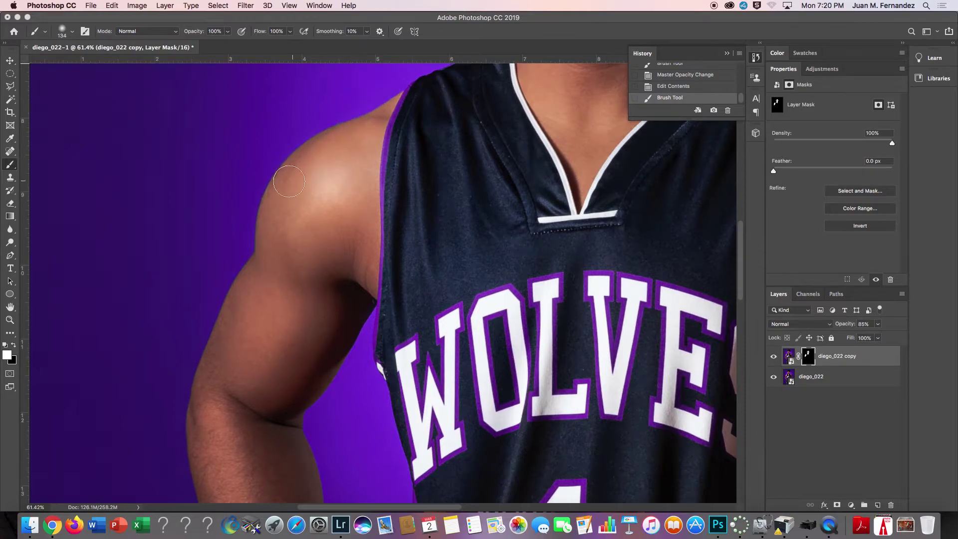
{"action": "mouse_move", "coordinate": [218, 364]}
{"action": "left_mouse_down"}
{"action": "mouse_move", "coordinate": [254, 364]}
{"action": "mouse_move", "coordinate": [280, 379]}
{"action": "mouse_move", "coordinate": [301, 186]}
{"action": "left_mouse_up"}
{"action": "key", "text": "super+r"}
{"action": "scroll", "coordinate": [300, 186], "scroll_direction": "down", "scroll_amount": 2}
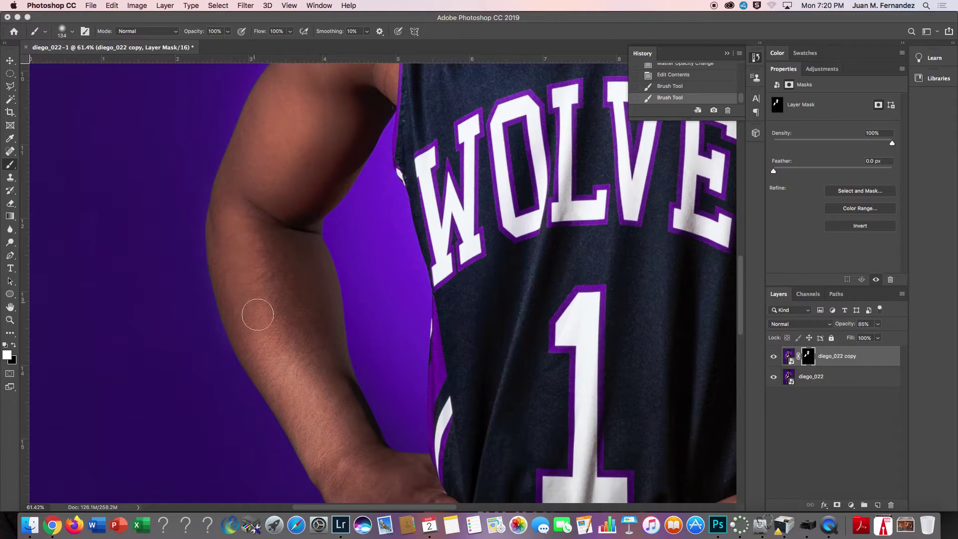
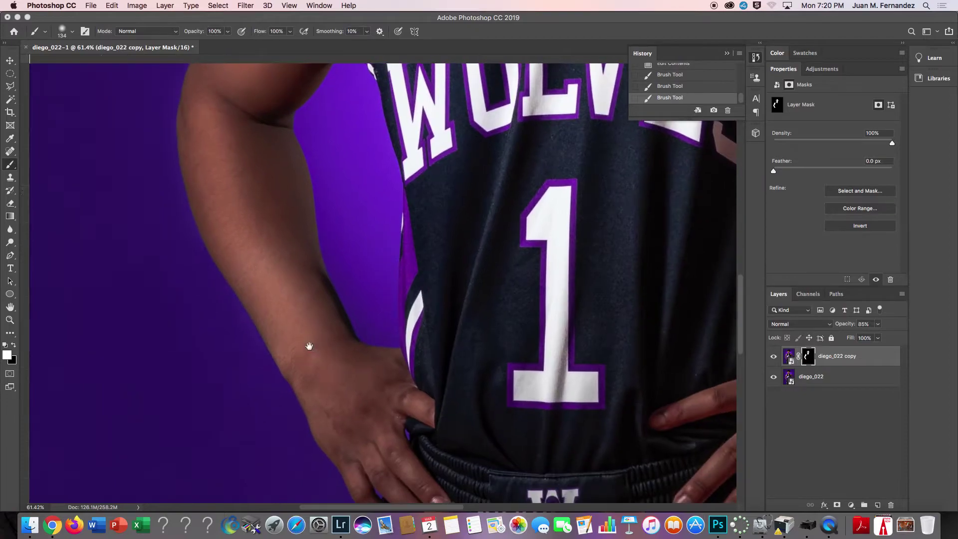
Brush white on the mask over both hands and along the athlete's left forearm.
{"action": "left_click_drag", "start_coordinate": [361, 426], "coordinate": [335, 337]}
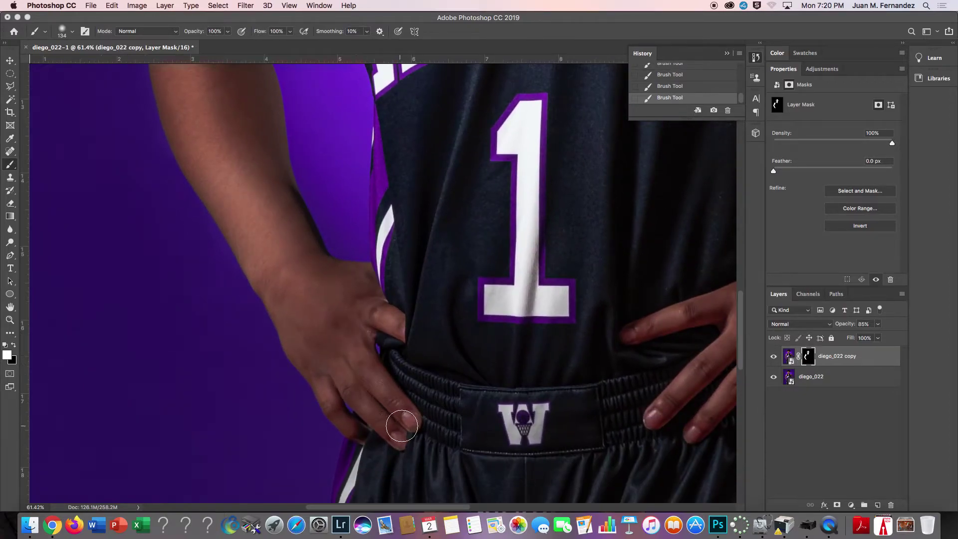
{"action": "scroll", "coordinate": [512, 348], "scroll_direction": "right", "scroll_amount": 10}
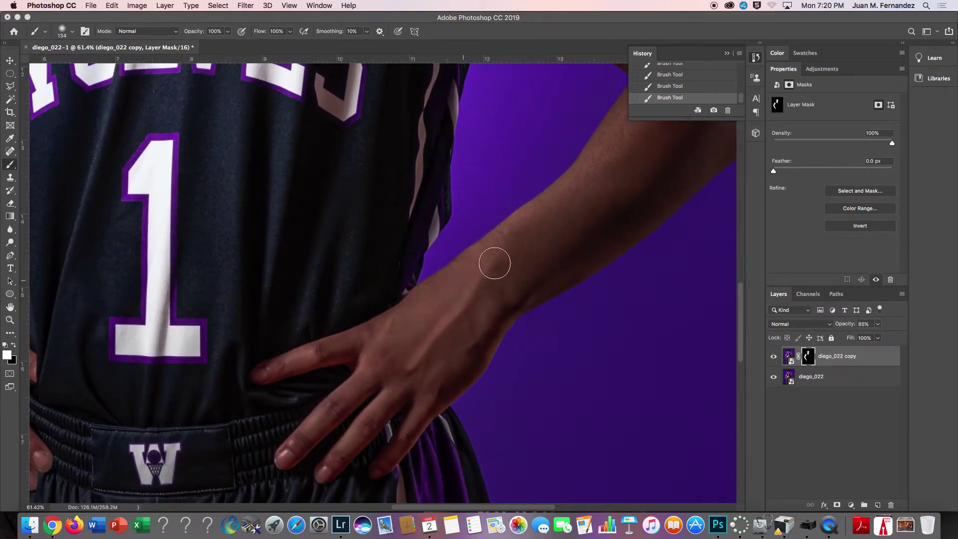
{"action": "scroll", "coordinate": [499, 293], "scroll_direction": "up", "scroll_amount": 1}
{"action": "scroll", "coordinate": [500, 293], "scroll_direction": "right", "scroll_amount": 5}
{"action": "scroll", "coordinate": [499, 293], "scroll_direction": "up", "scroll_amount": 5}
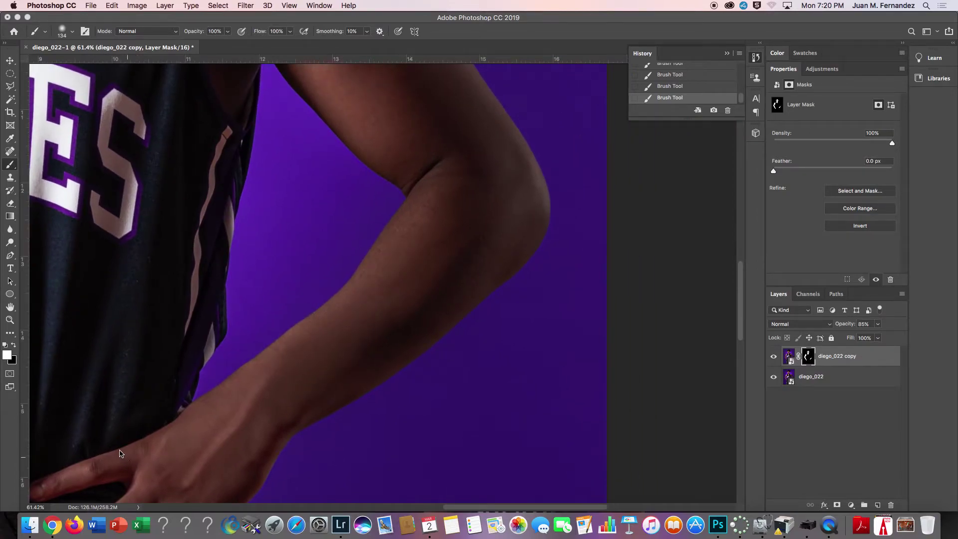
Set the foreground colour to mid grey (#737373) and brush it on the mask over the athlete's left forearm and elbow.
{"action": "left_click", "coordinate": [8, 355]}
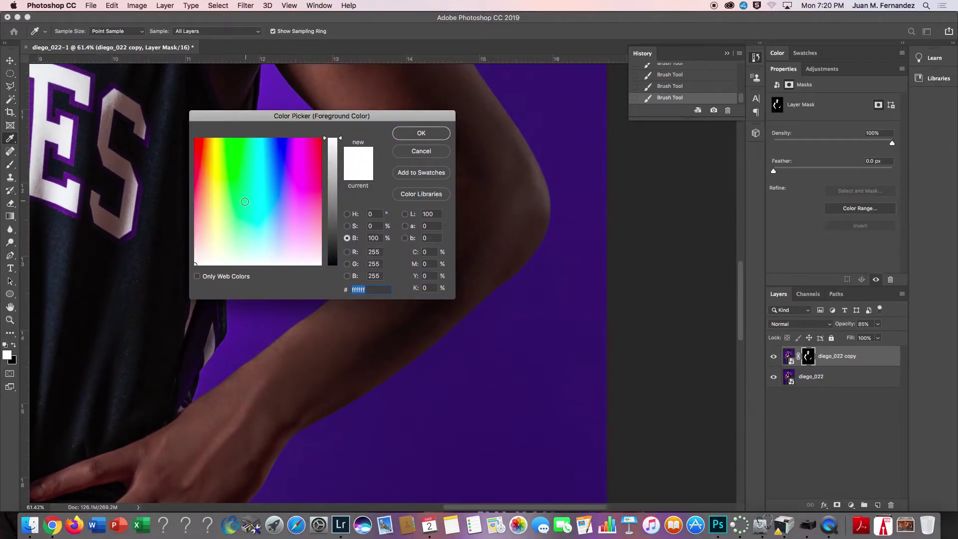
{"action": "left_click", "coordinate": [334, 211]}
{"action": "left_click", "coordinate": [421, 132]}
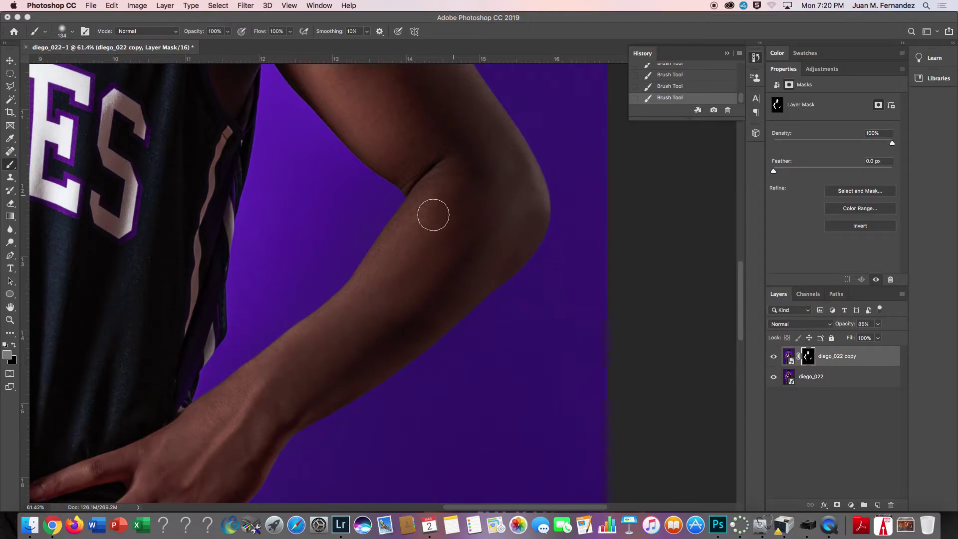
{"action": "left_click_drag", "start_coordinate": [456, 171], "coordinate": [487, 338]}
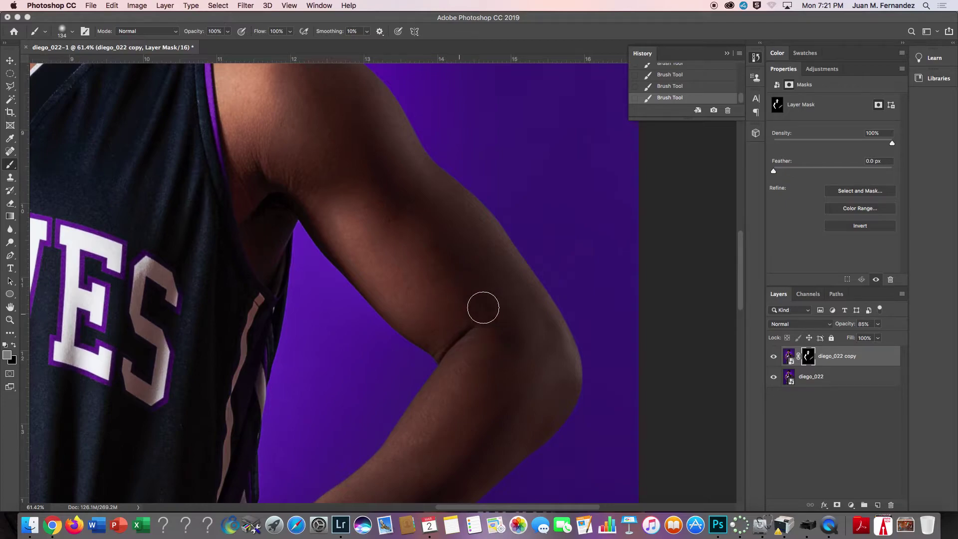
Set the foreground colour back to white (#ffffff) and brush the mask over the athlete's left upper arm, shoulder and armpit.
{"action": "left_click", "coordinate": [8, 355]}
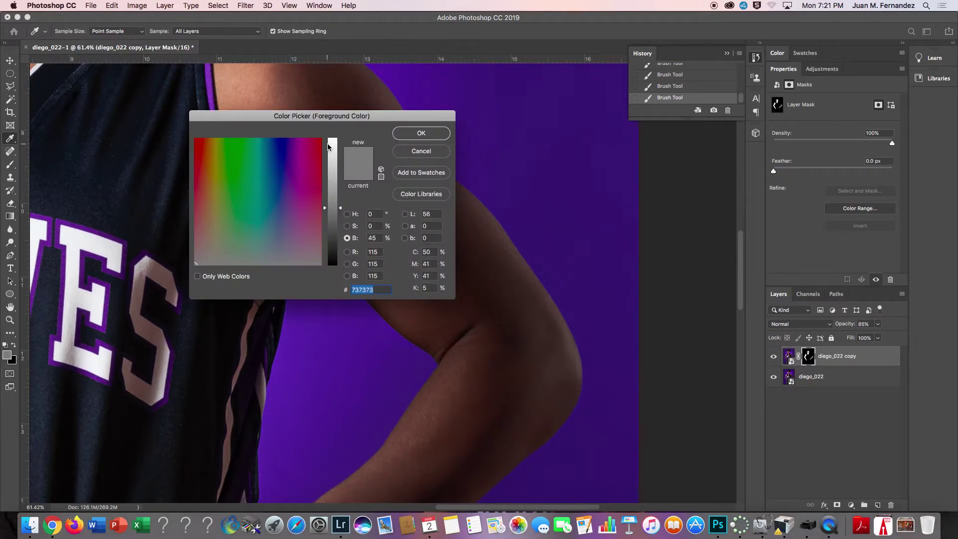
{"action": "left_click_drag", "start_coordinate": [327, 147], "coordinate": [328, 138]}
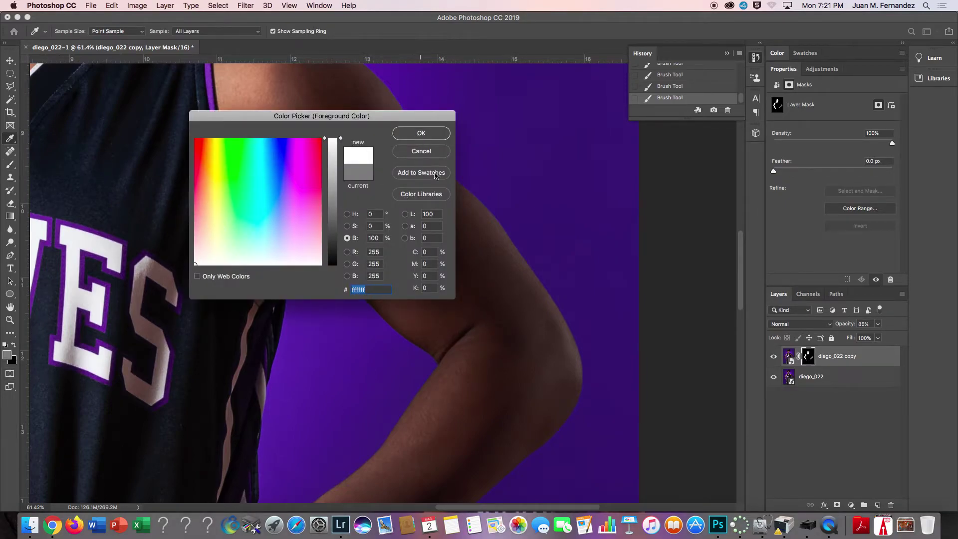
{"action": "key", "text": "Return"}
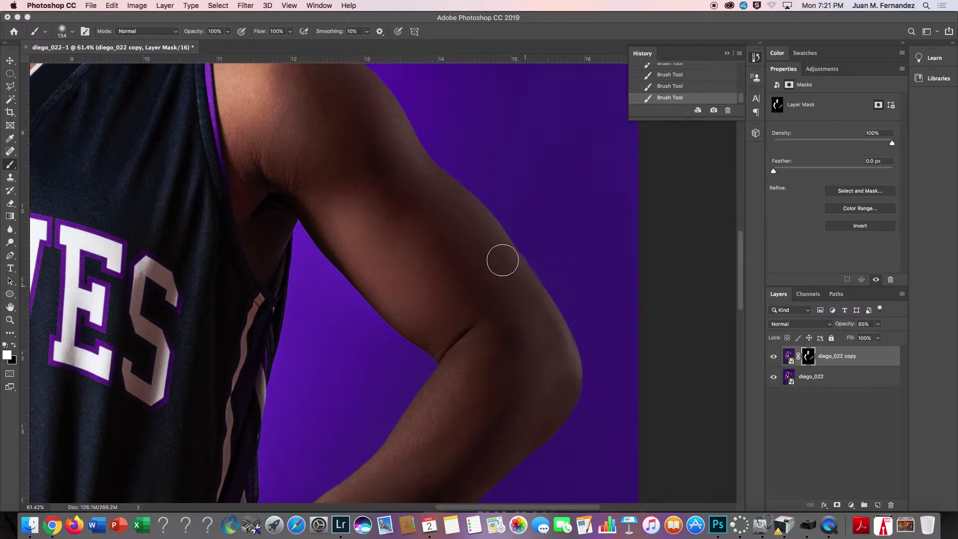
{"action": "left_click_drag", "start_coordinate": [381, 114], "coordinate": [449, 235]}
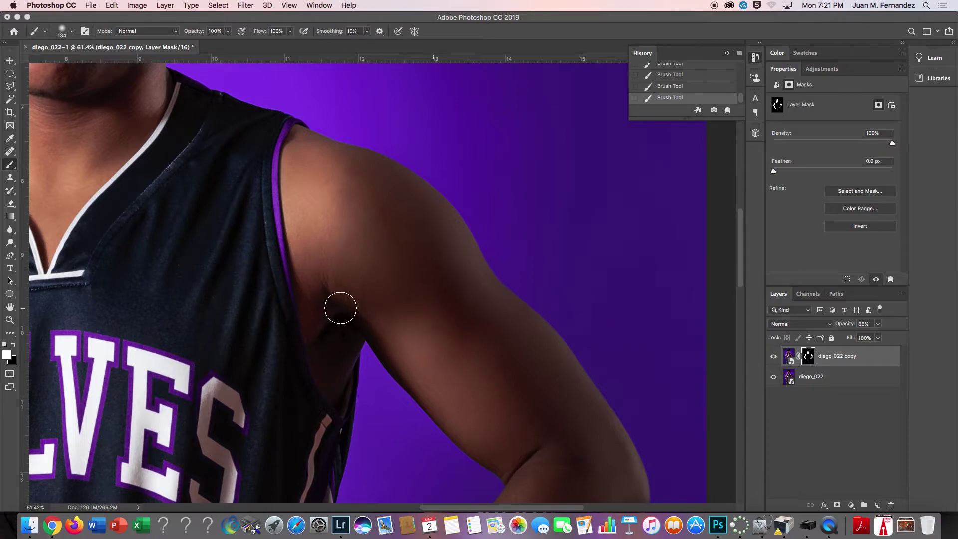
{"action": "mouse_move", "coordinate": [369, 329]}
{"action": "left_mouse_down"}
{"action": "mouse_move", "coordinate": [334, 303]}
{"action": "mouse_move", "coordinate": [344, 327]}
{"action": "left_mouse_up"}
Brush black on the mask along the beard line and mustache, and brush white at 35 px over the lower cheek and chin.
{"action": "left_click_drag", "start_coordinate": [185, 143], "coordinate": [425, 287]}
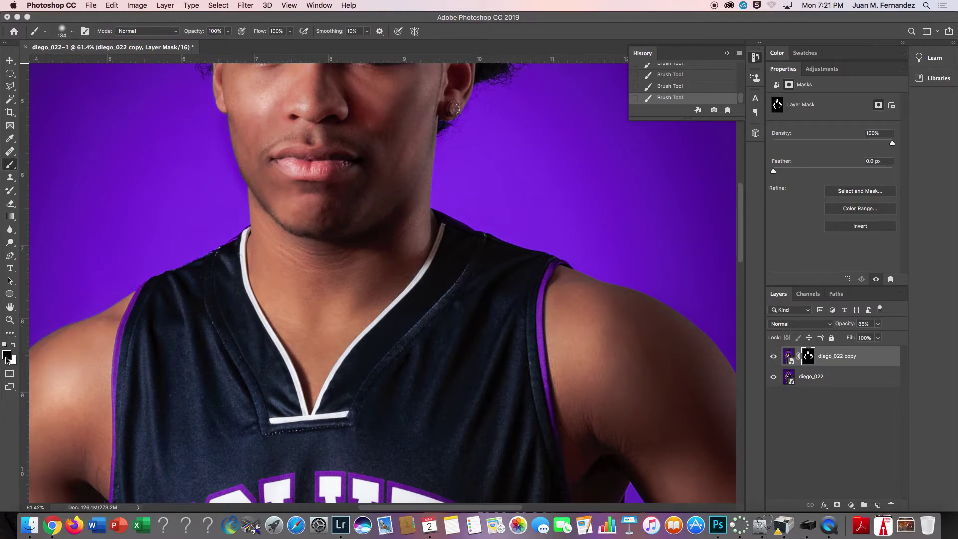
{"action": "left_click_drag", "start_coordinate": [277, 199], "coordinate": [264, 201]}
{"action": "left_click_drag", "start_coordinate": [290, 140], "coordinate": [324, 157]}
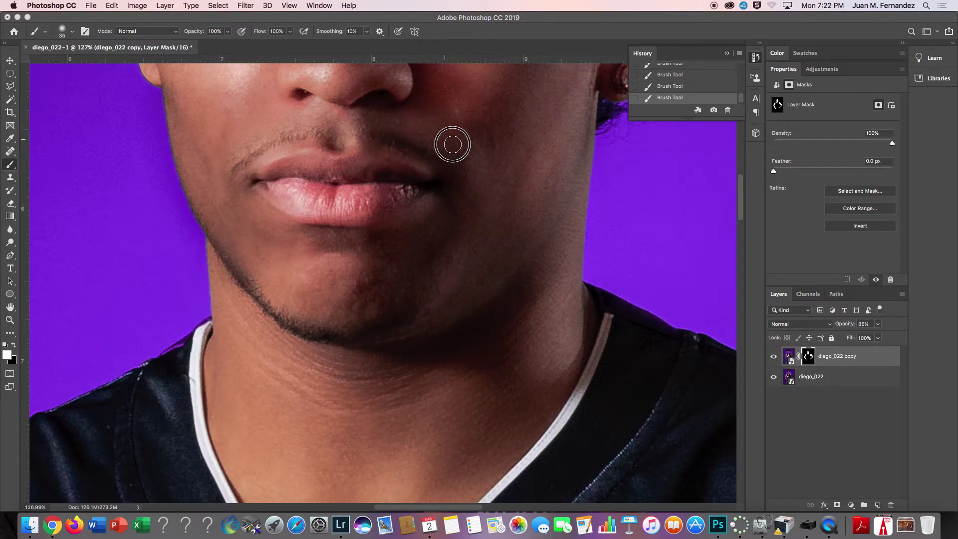
{"action": "left_click_drag", "start_coordinate": [474, 256], "coordinate": [427, 312]}
{"action": "left_click_drag", "start_coordinate": [454, 259], "coordinate": [395, 296]}
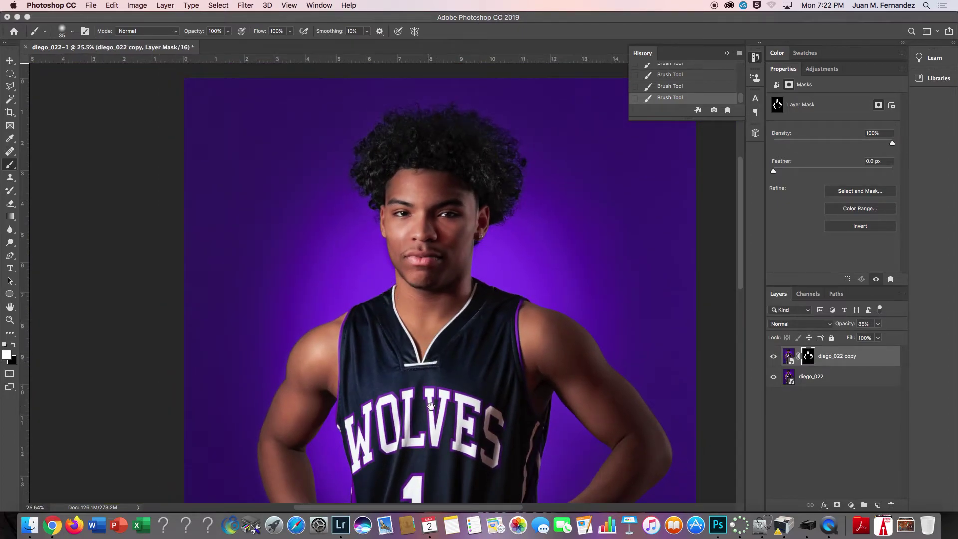
Show only the layer mask to check coverage on the face, neck and both arms, and return to the full image.
{"action": "left_click_drag", "start_coordinate": [432, 383], "coordinate": [420, 310]}
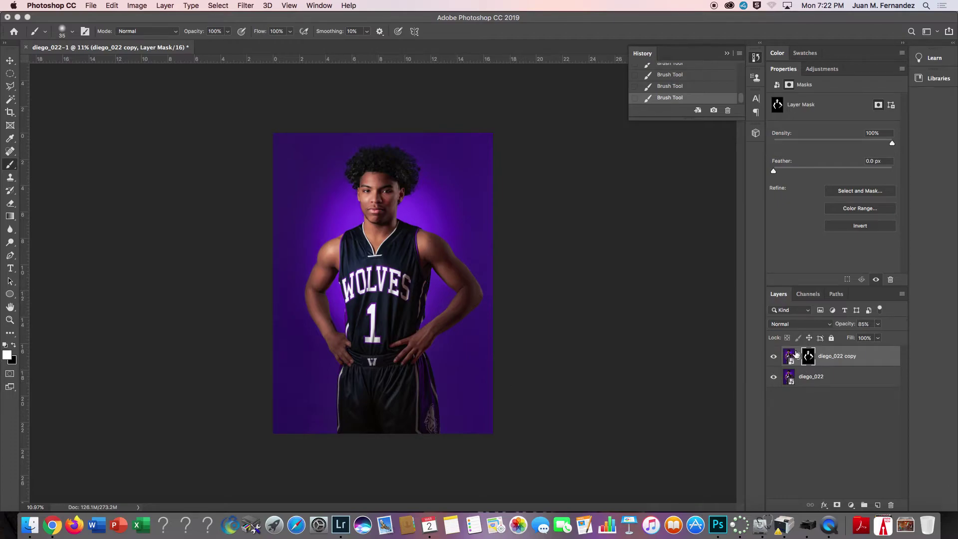
{"action": "left_click", "coordinate": [809, 358], "text": "alt"}
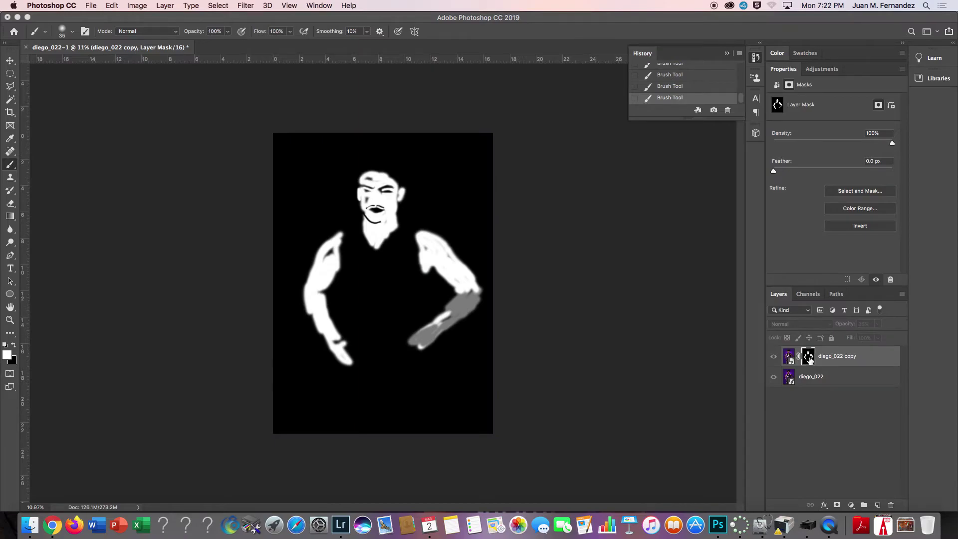
{"action": "left_click", "coordinate": [809, 358], "text": "alt"}
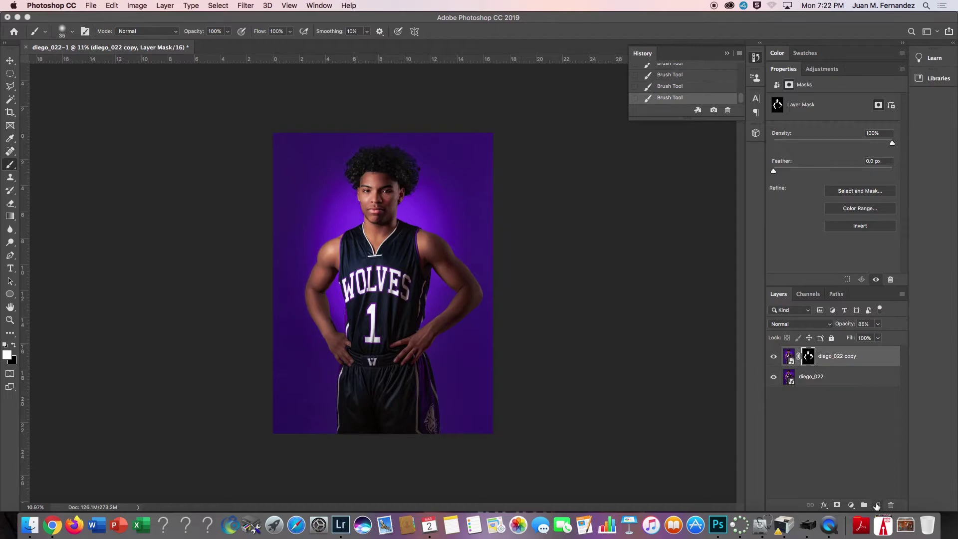
Add an empty layer above the masked smart object copy and select the Dodge tool.
{"action": "left_click", "coordinate": [876, 505]}
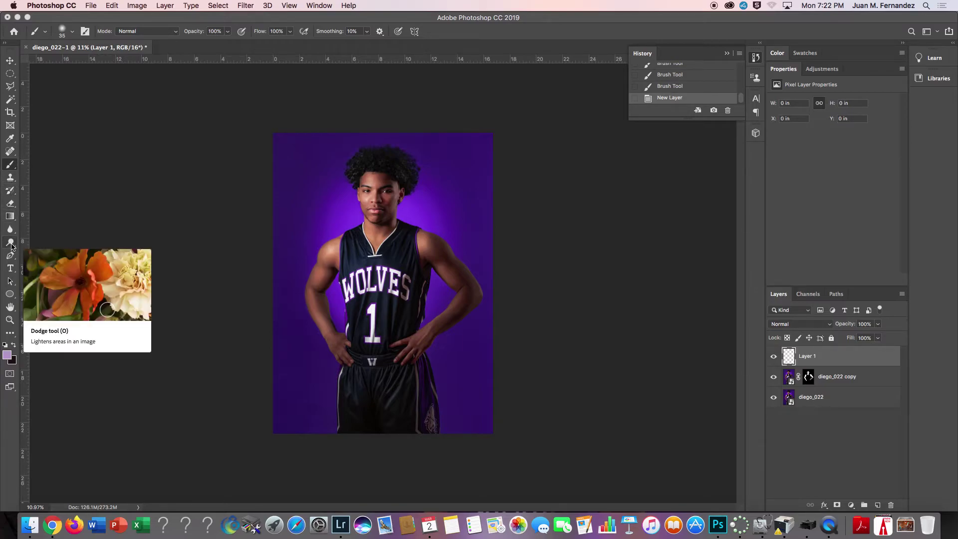
{"action": "left_click_drag", "start_coordinate": [10, 243], "coordinate": [37, 252]}
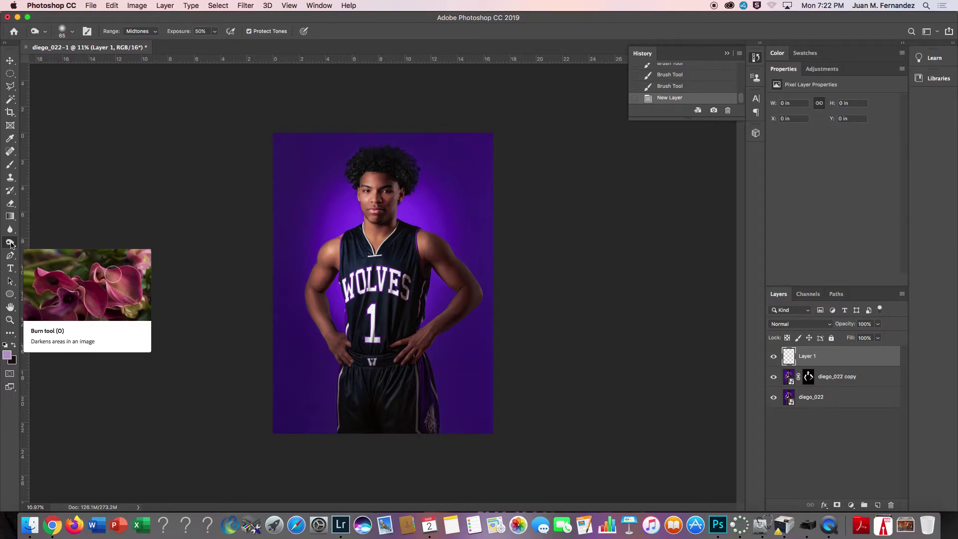
{"action": "left_click_drag", "start_coordinate": [10, 243], "coordinate": [37, 239]}
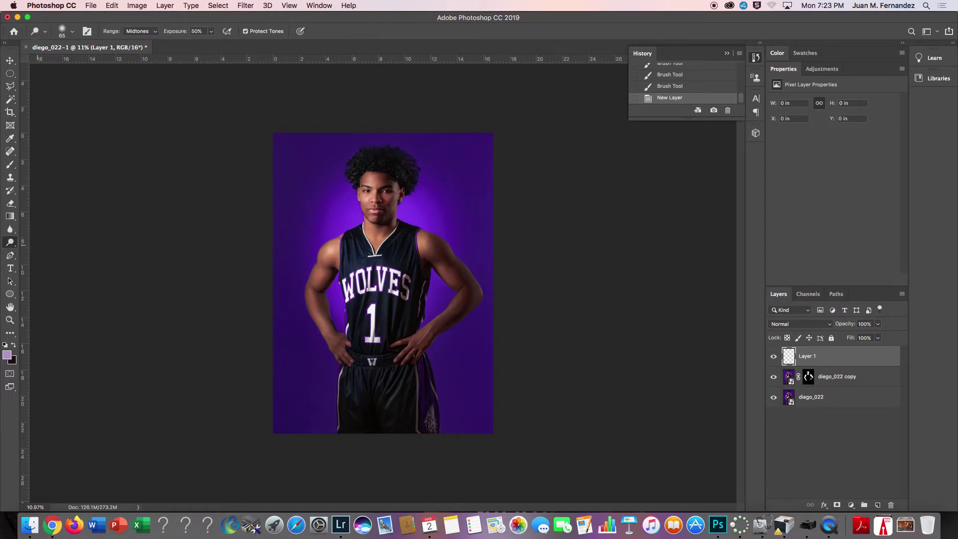
Set the Dodge tool's range to Shadows for work on the athlete's hair.
{"action": "left_click", "coordinate": [373, 165], "text": "super"}
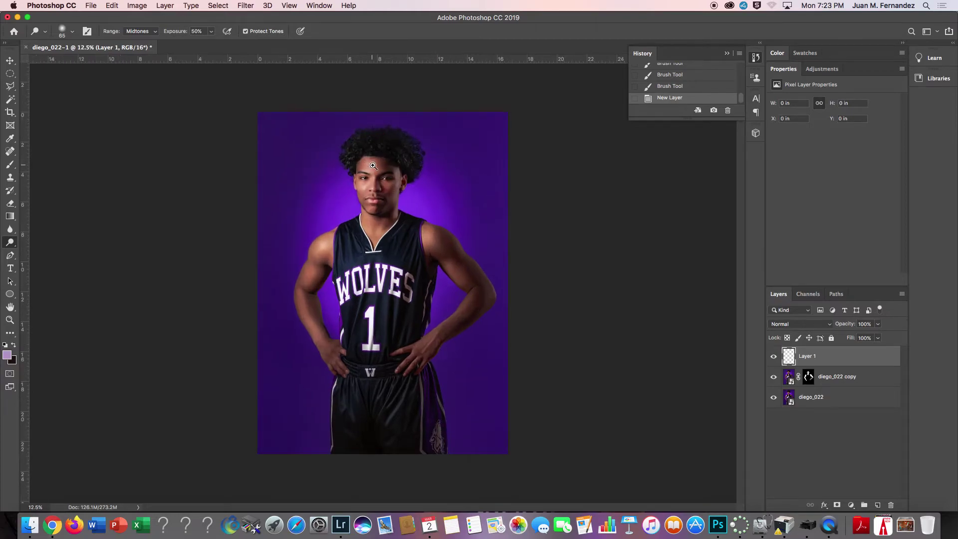
{"action": "left_click", "coordinate": [373, 156], "text": "super"}
{"action": "left_click", "coordinate": [374, 142], "text": "super"}
{"action": "left_click", "coordinate": [374, 127], "text": "super"}
{"action": "left_click", "coordinate": [375, 105], "text": "super"}
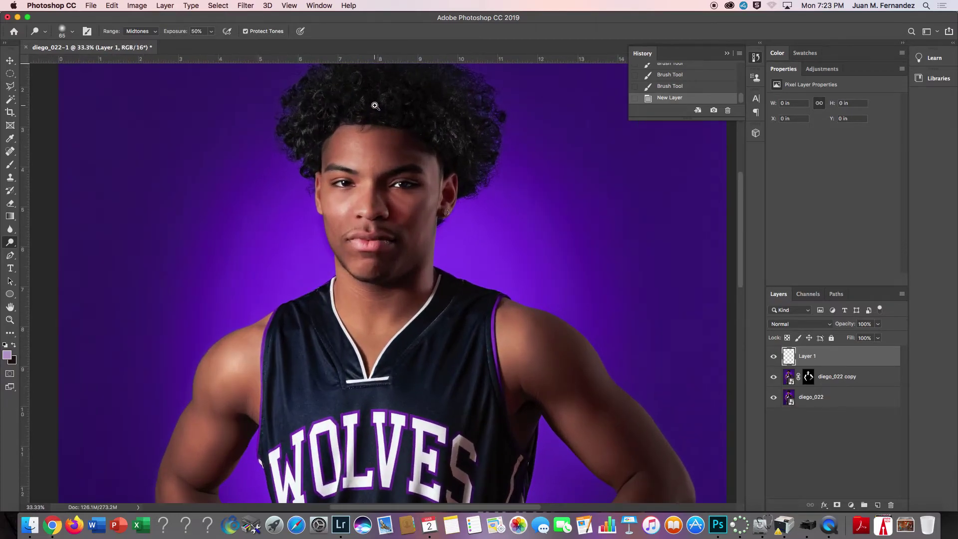
{"action": "left_click", "coordinate": [375, 105], "text": "super"}
{"action": "scroll", "coordinate": [363, 203], "scroll_direction": "up", "scroll_amount": 4}
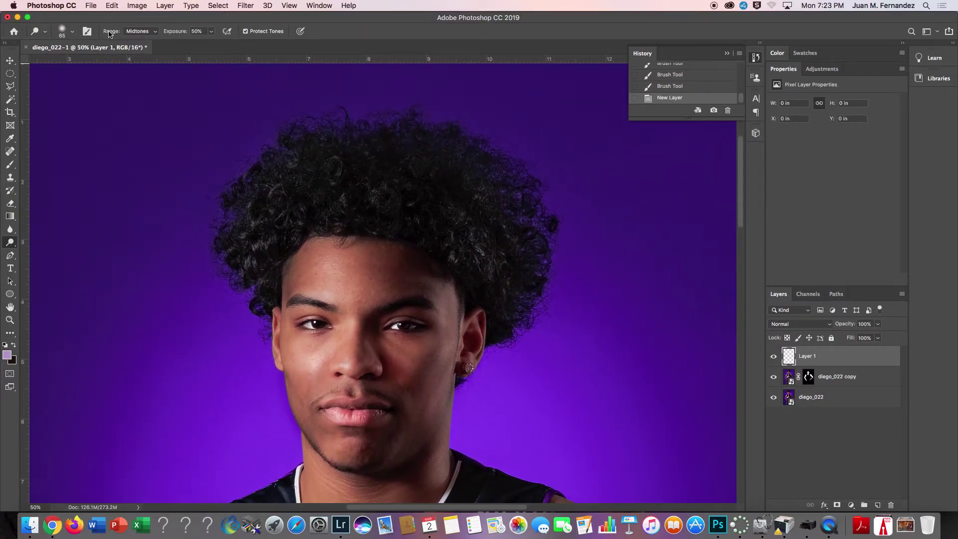
{"action": "left_click", "coordinate": [153, 32]}
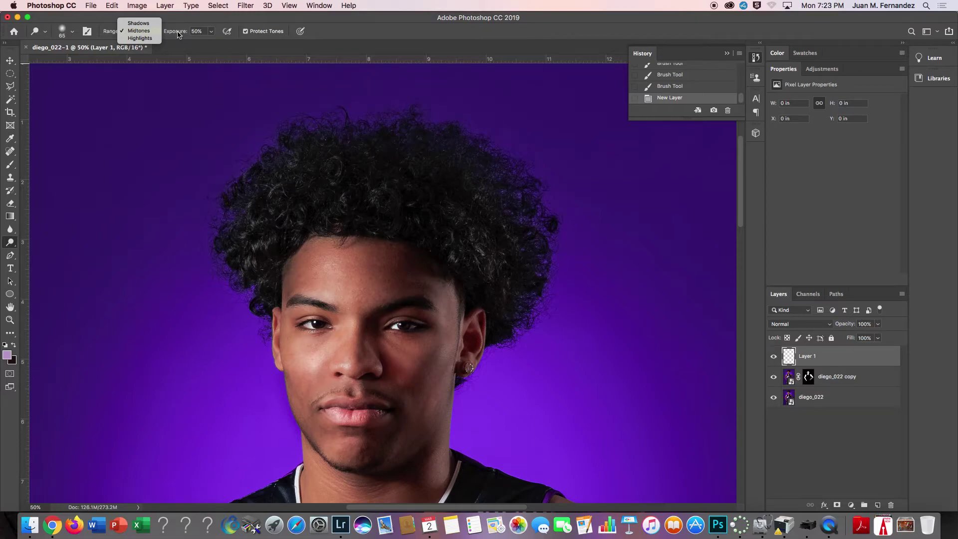
{"action": "left_click", "coordinate": [138, 23]}
{"action": "left_click", "coordinate": [157, 32]}
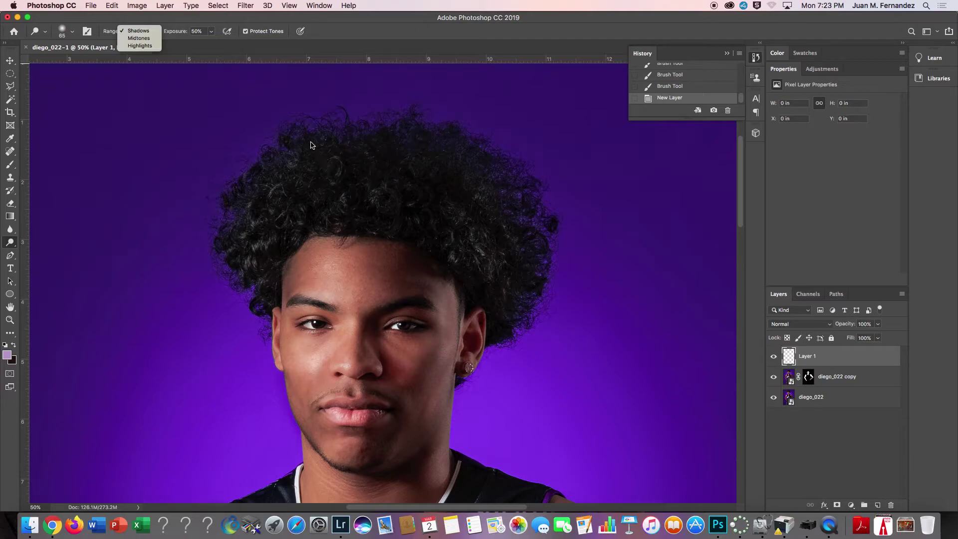
{"action": "left_click", "coordinate": [342, 32]}
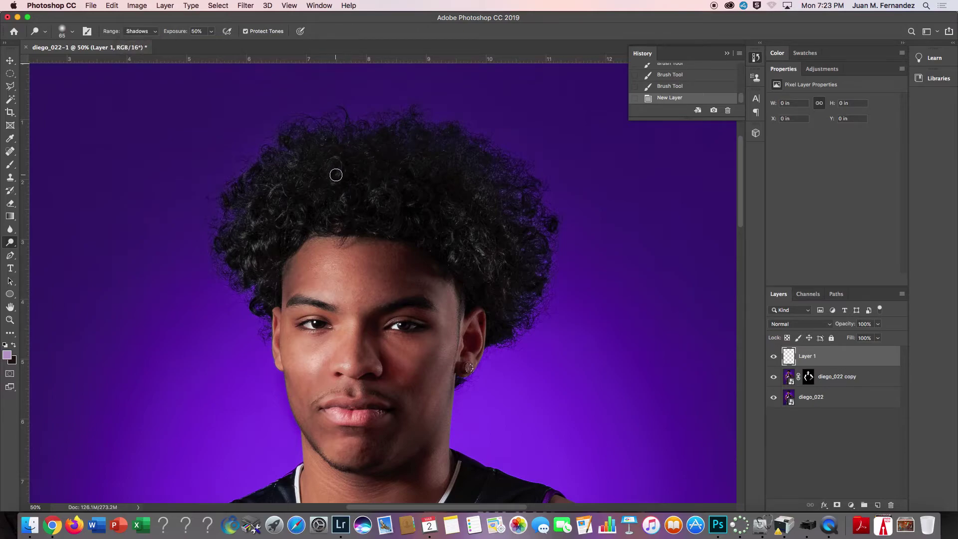
Enlarge the Dodge brush to 229 px, try dodging the hair on the empty layer, and toggle that layer's visibility to compare.
{"action": "mouse_move", "coordinate": [336, 175]}
{"action": "left_mouse_down"}
{"action": "mouse_move", "coordinate": [359, 173]}
{"action": "mouse_move", "coordinate": [351, 173]}
{"action": "left_mouse_up"}
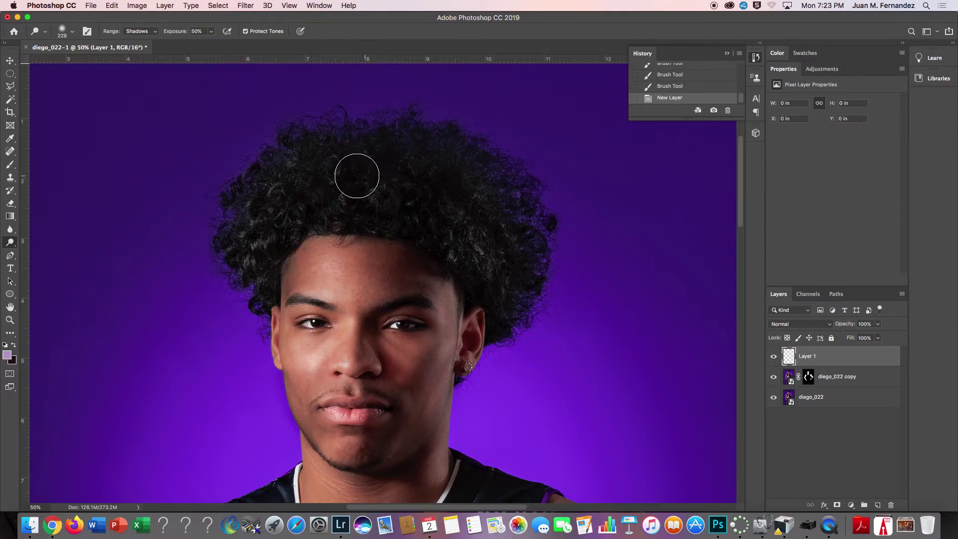
{"action": "mouse_move", "coordinate": [325, 190]}
{"action": "left_mouse_down"}
{"action": "mouse_move", "coordinate": [299, 199]}
{"action": "mouse_move", "coordinate": [320, 195]}
{"action": "left_mouse_up"}
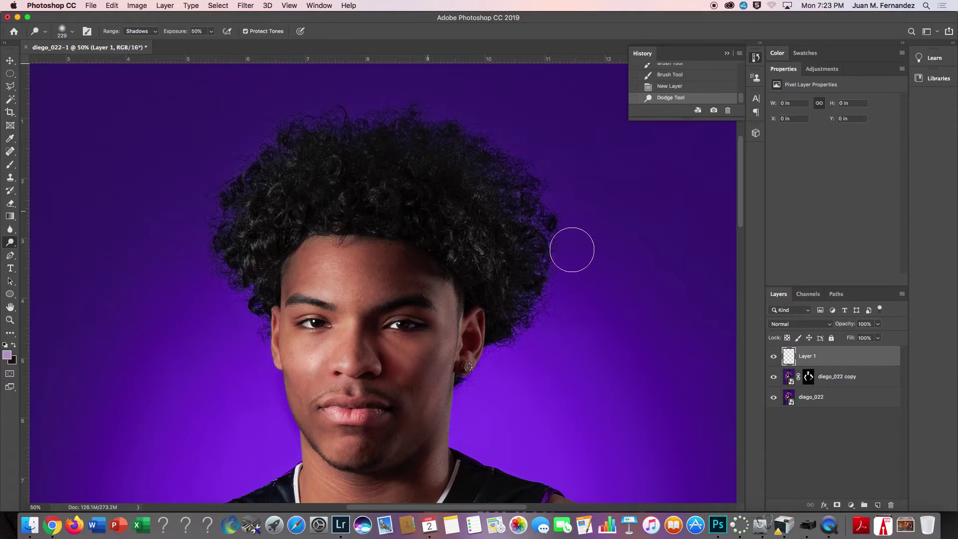
{"action": "left_click", "coordinate": [773, 356]}
{"action": "left_click", "coordinate": [788, 378]}
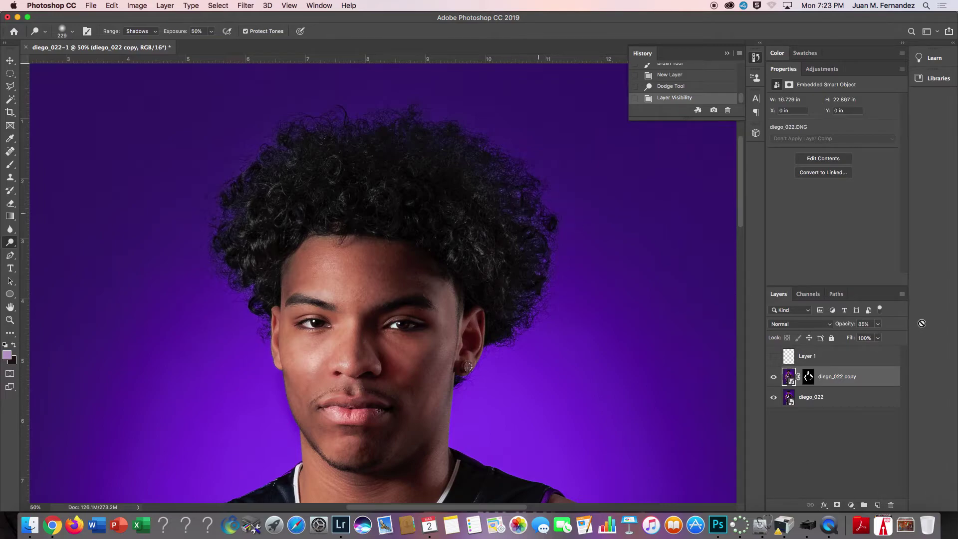
{"action": "left_click", "coordinate": [773, 356]}
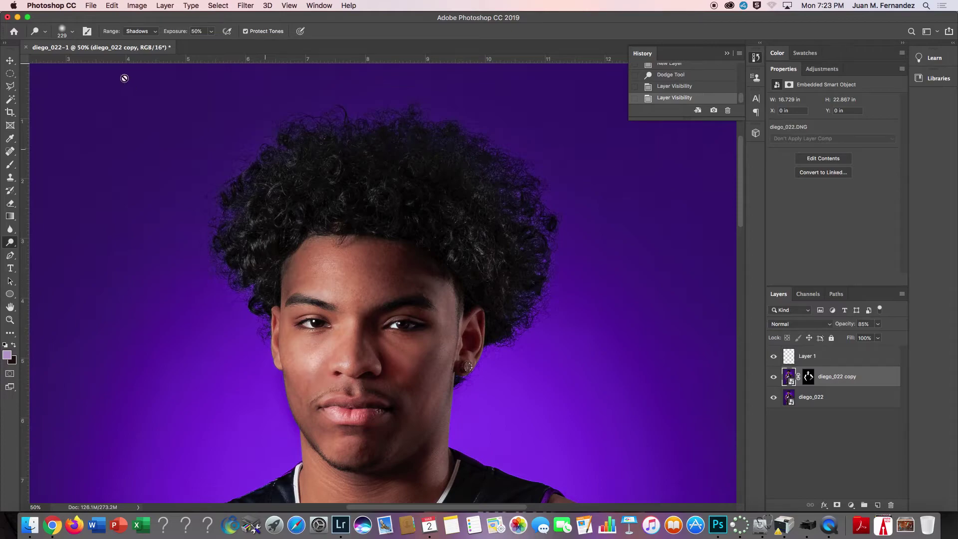
{"action": "left_click", "coordinate": [798, 330]}
{"action": "left_click", "coordinate": [787, 437]}
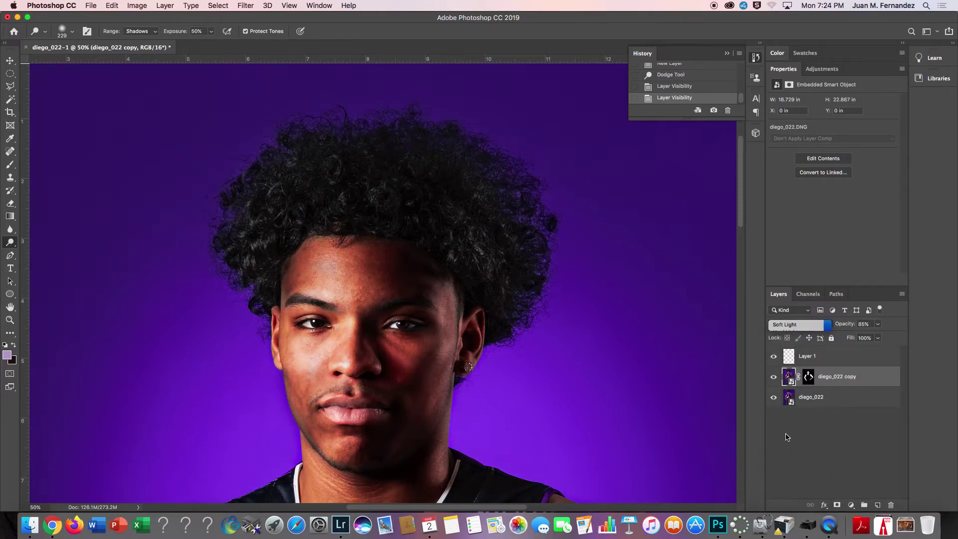
{"action": "key", "text": "super+z"}
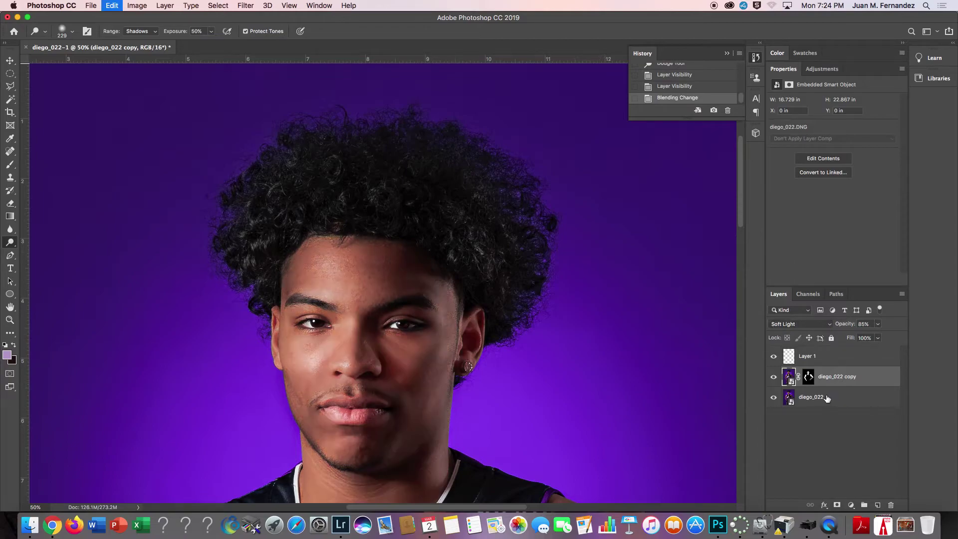
Set the empty top layer's blend mode to Soft Light and try dodging the hair on it.
{"action": "left_click", "coordinate": [814, 358]}
{"action": "left_click", "coordinate": [800, 326]}
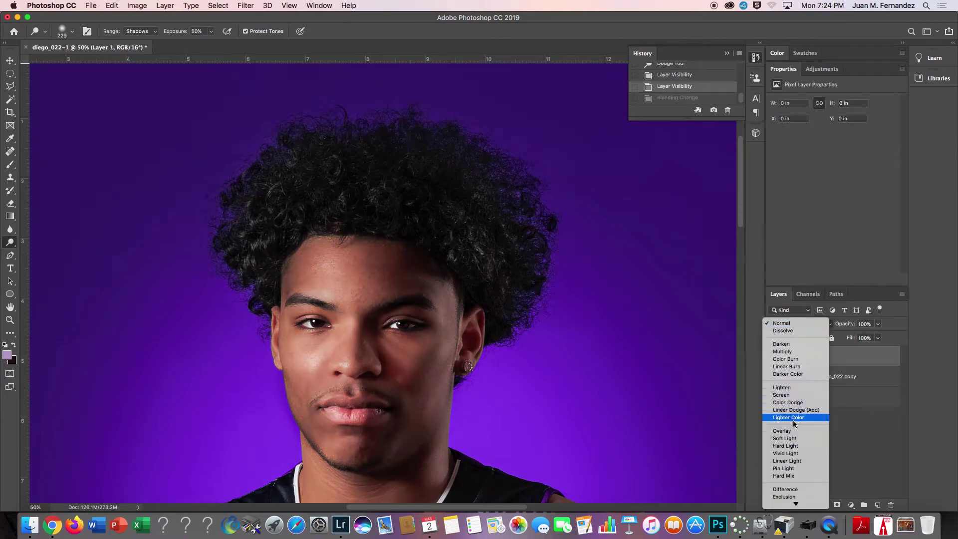
{"action": "left_click", "coordinate": [794, 438]}
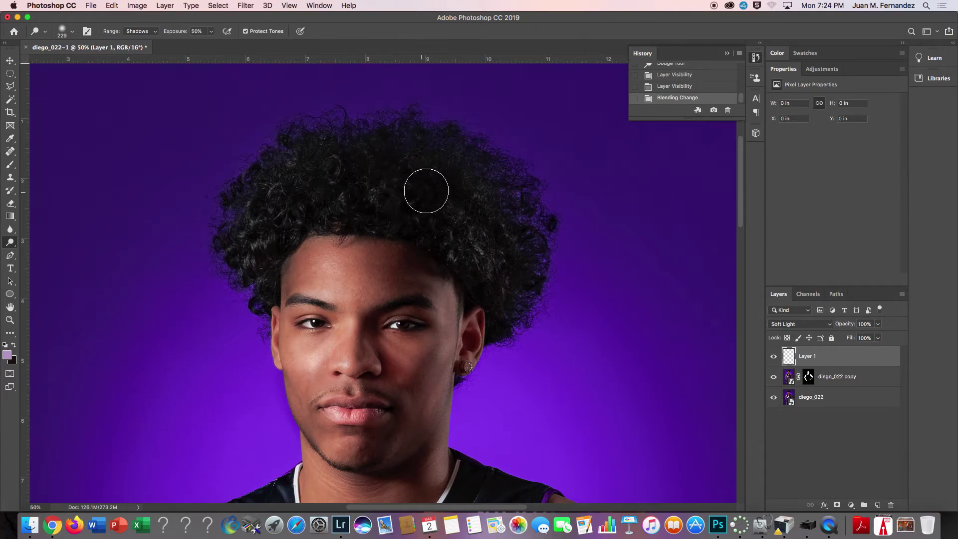
{"action": "left_click_drag", "start_coordinate": [414, 192], "coordinate": [346, 145]}
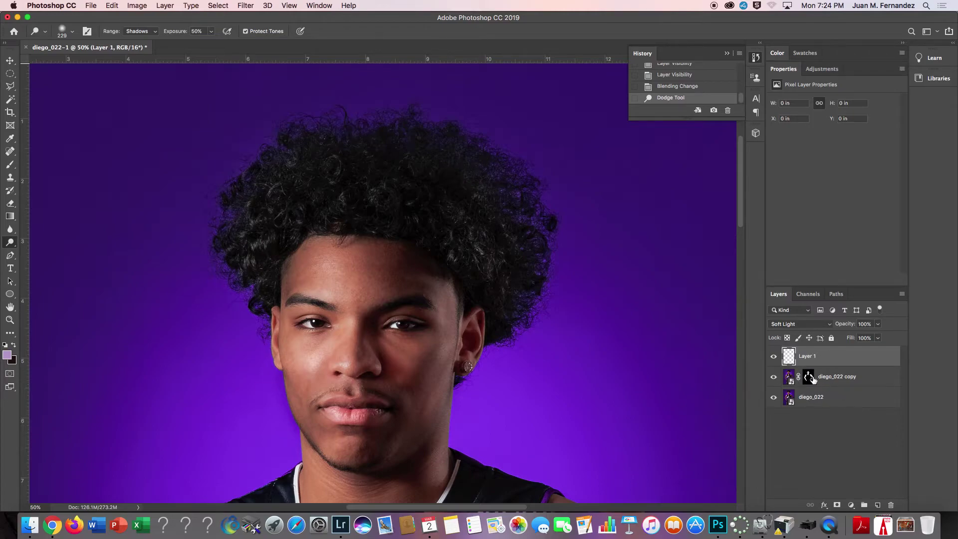
Delete the empty top layer and keep the Dodge tool selected.
{"action": "left_click_drag", "start_coordinate": [840, 360], "coordinate": [891, 505]}
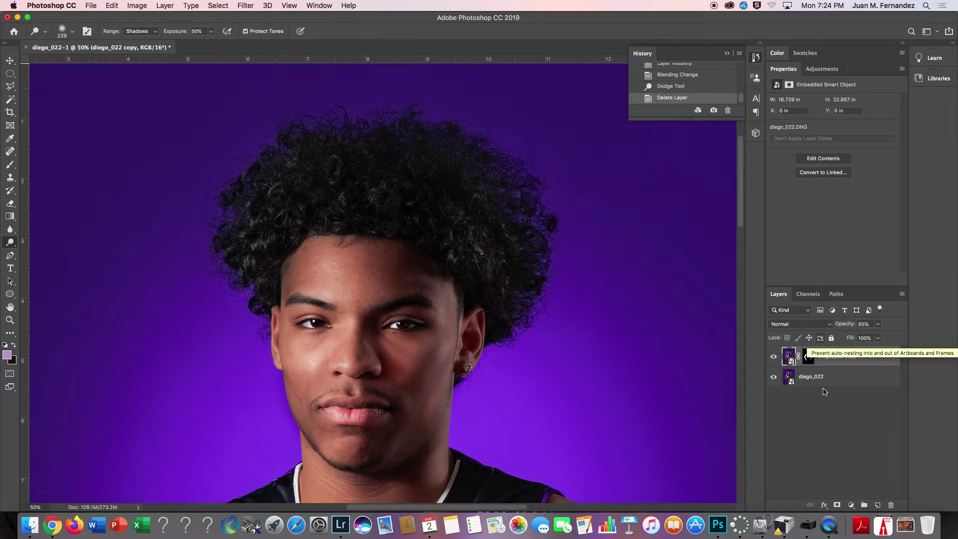
{"action": "left_click", "coordinate": [9, 244]}
{"action": "left_click", "coordinate": [9, 244]}
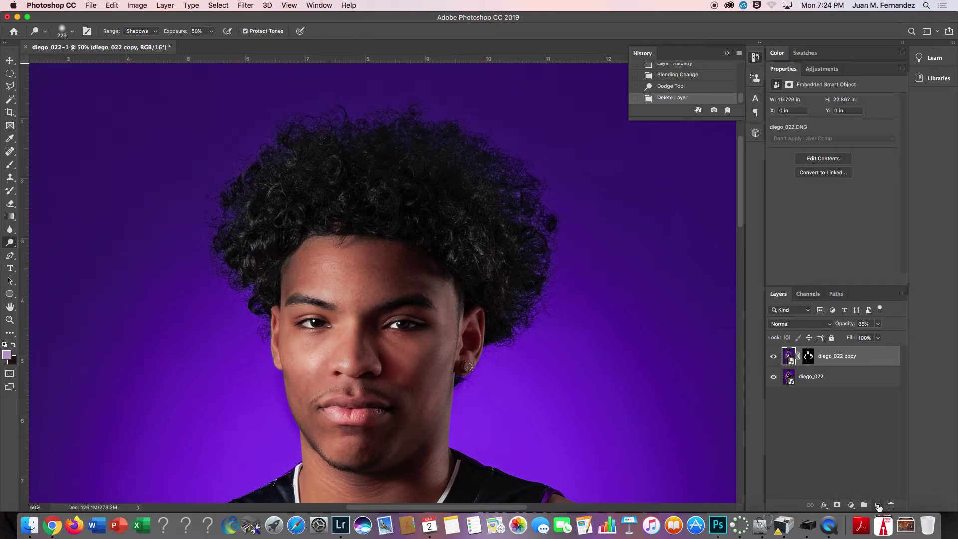
Create a layer named "burn and dodge" in Soft Light mode, filled with the neutral 50% gray.
{"action": "left_click", "coordinate": [876, 507], "text": "alt"}
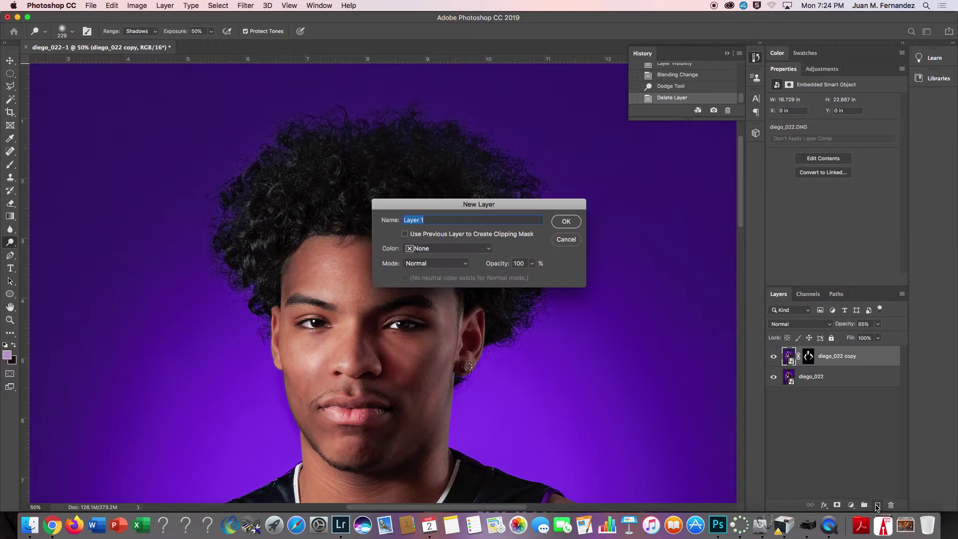
{"action": "left_click", "coordinate": [434, 264]}
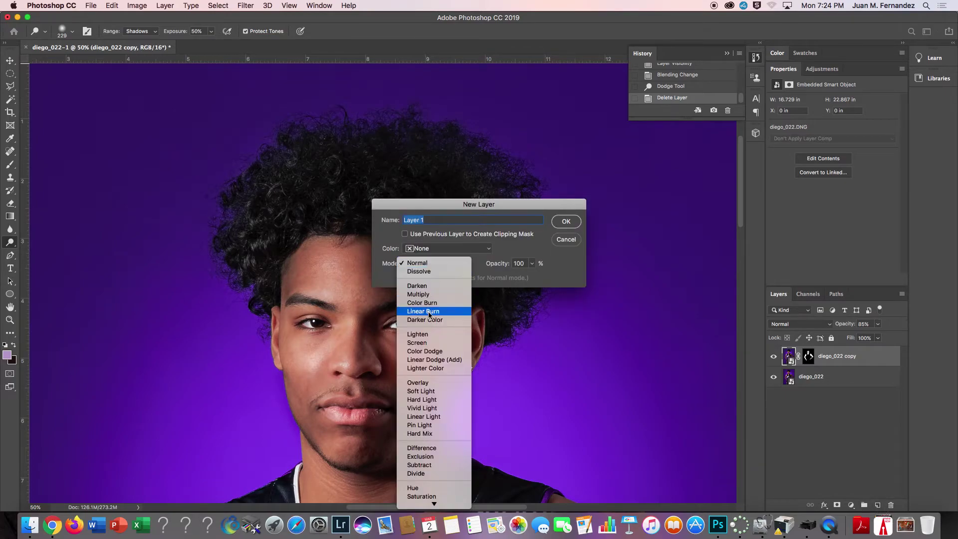
{"action": "left_click", "coordinate": [420, 392]}
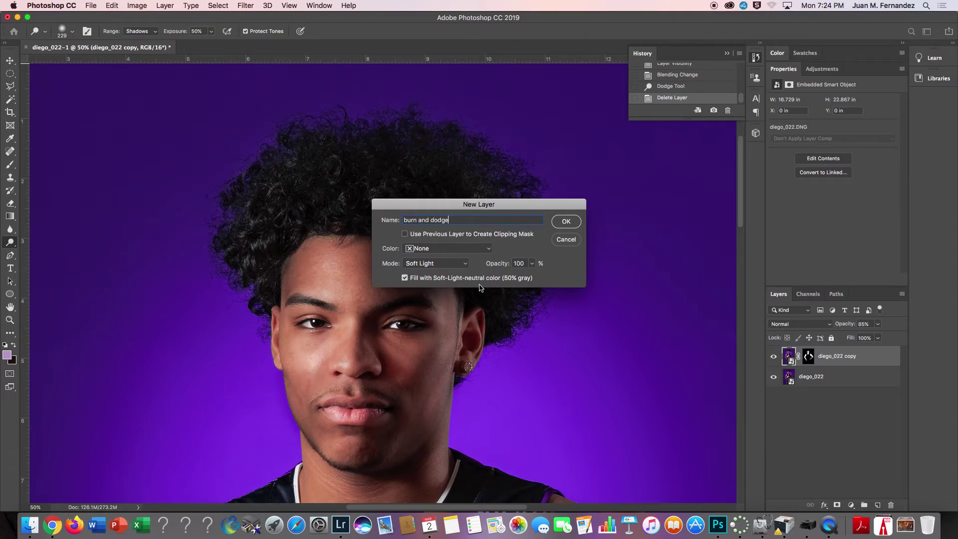
{"action": "left_click", "coordinate": [566, 221]}
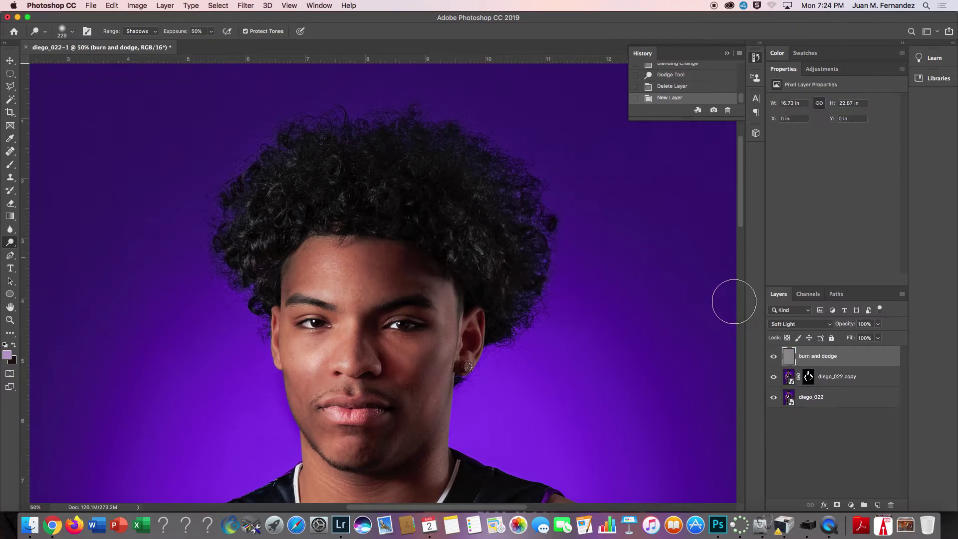
Set the foreground colour to dark gray 444444.
{"action": "left_click", "coordinate": [7, 355]}
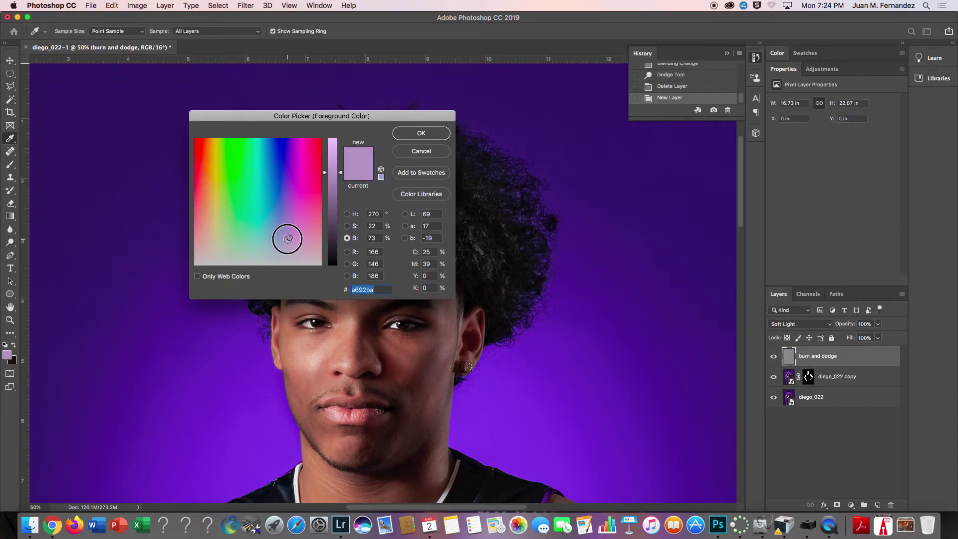
{"action": "left_click_drag", "start_coordinate": [287, 237], "coordinate": [171, 267]}
{"action": "left_click_drag", "start_coordinate": [340, 174], "coordinate": [334, 232]}
{"action": "left_click", "coordinate": [380, 239]}
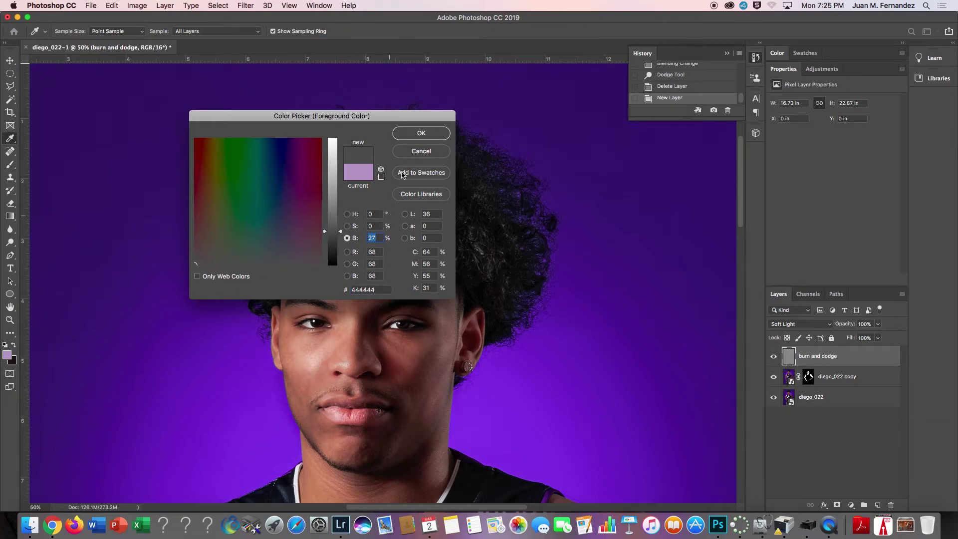
{"action": "left_click", "coordinate": [413, 133]}
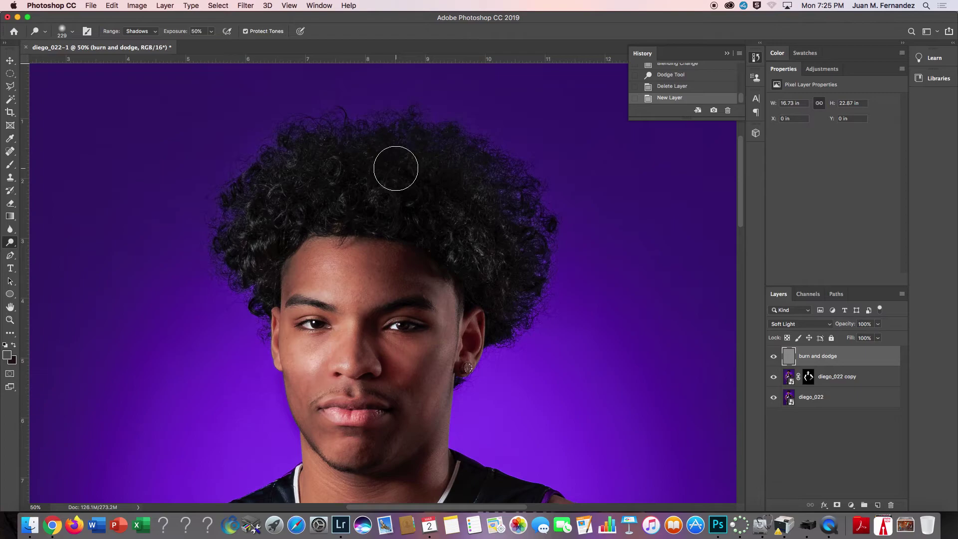
Reduce the Dodge brush to 123 px and dodge a small area of hair above the forehead on the gray layer.
{"action": "scroll", "coordinate": [396, 168], "scroll_direction": "up", "scroll_amount": 5}
{"action": "scroll", "coordinate": [396, 168], "scroll_direction": "down", "scroll_amount": 3}
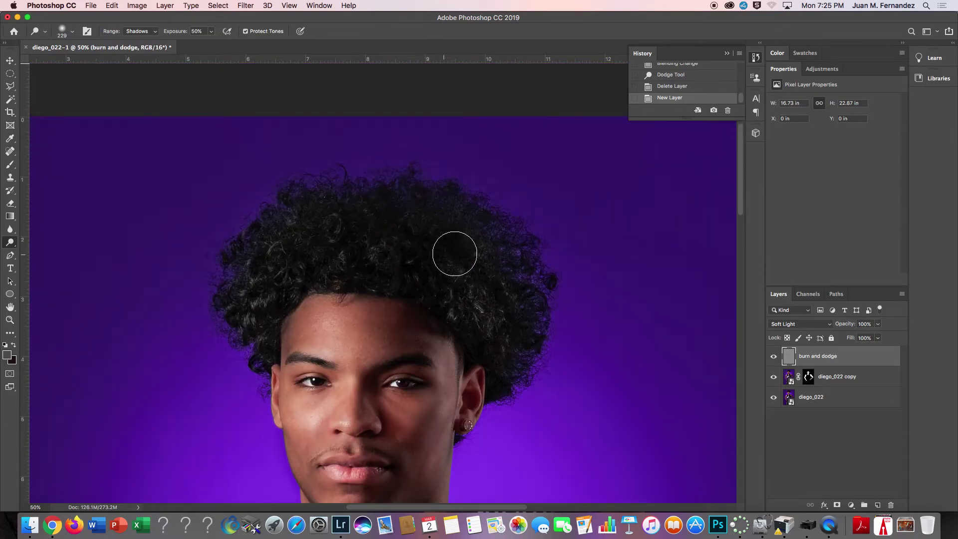
{"action": "left_click_drag", "start_coordinate": [444, 248], "coordinate": [439, 241]}
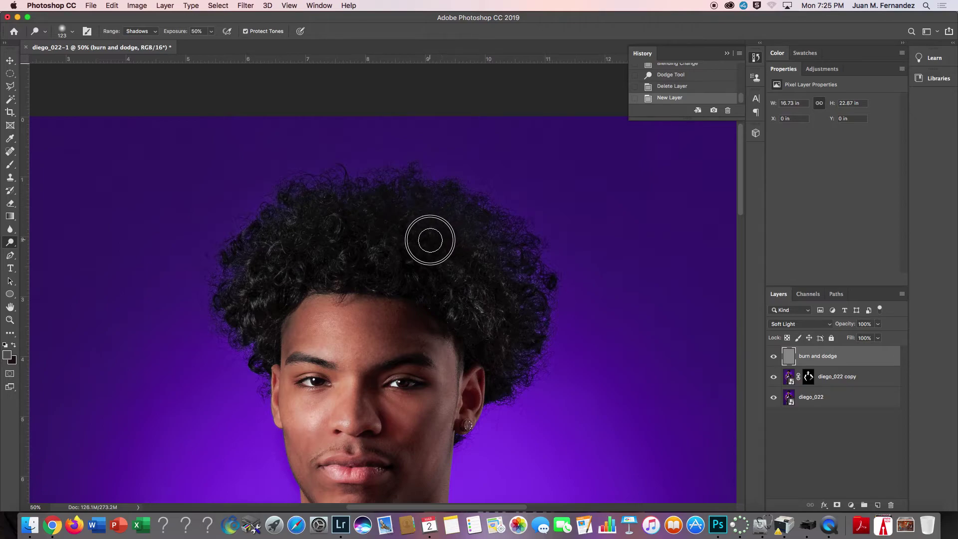
{"action": "left_click", "coordinate": [432, 238]}
Paint the dark gray over the hair's shadow areas with the Brush tool at 94 px to deepen them.
{"action": "left_click", "coordinate": [10, 165]}
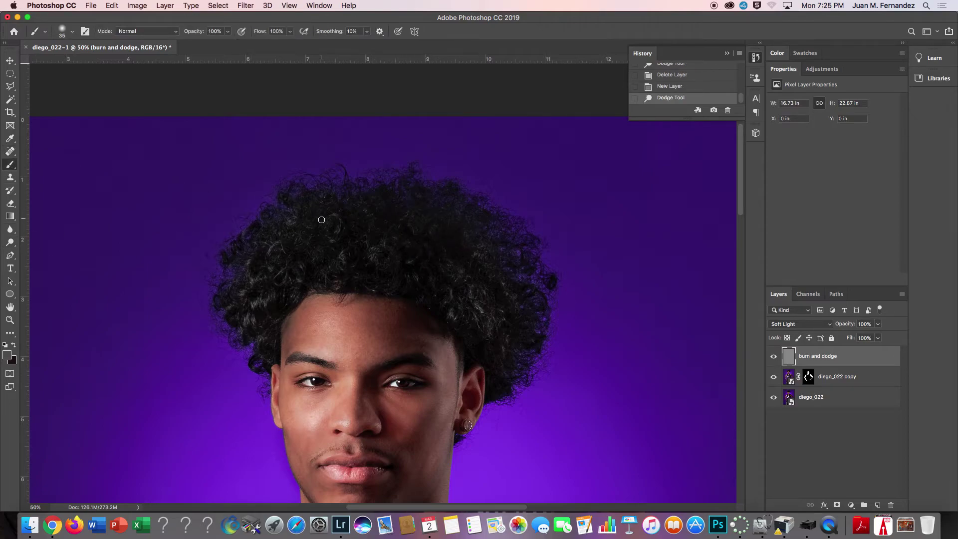
{"action": "mouse_move", "coordinate": [441, 246]}
{"action": "left_mouse_down"}
{"action": "mouse_move", "coordinate": [408, 238]}
{"action": "mouse_move", "coordinate": [450, 254]}
{"action": "mouse_move", "coordinate": [411, 271]}
{"action": "mouse_move", "coordinate": [363, 272]}
{"action": "mouse_move", "coordinate": [356, 246]}
{"action": "mouse_move", "coordinate": [331, 253]}
{"action": "mouse_move", "coordinate": [316, 232]}
{"action": "mouse_move", "coordinate": [294, 281]}
{"action": "mouse_move", "coordinate": [259, 272]}
{"action": "mouse_move", "coordinate": [270, 288]}
{"action": "mouse_move", "coordinate": [259, 291]}
{"action": "mouse_move", "coordinate": [288, 293]}
{"action": "mouse_move", "coordinate": [265, 319]}
{"action": "left_mouse_up"}
{"action": "mouse_move", "coordinate": [453, 301]}
{"action": "left_mouse_down"}
{"action": "mouse_move", "coordinate": [462, 258]}
{"action": "mouse_move", "coordinate": [424, 202]}
{"action": "left_mouse_up"}
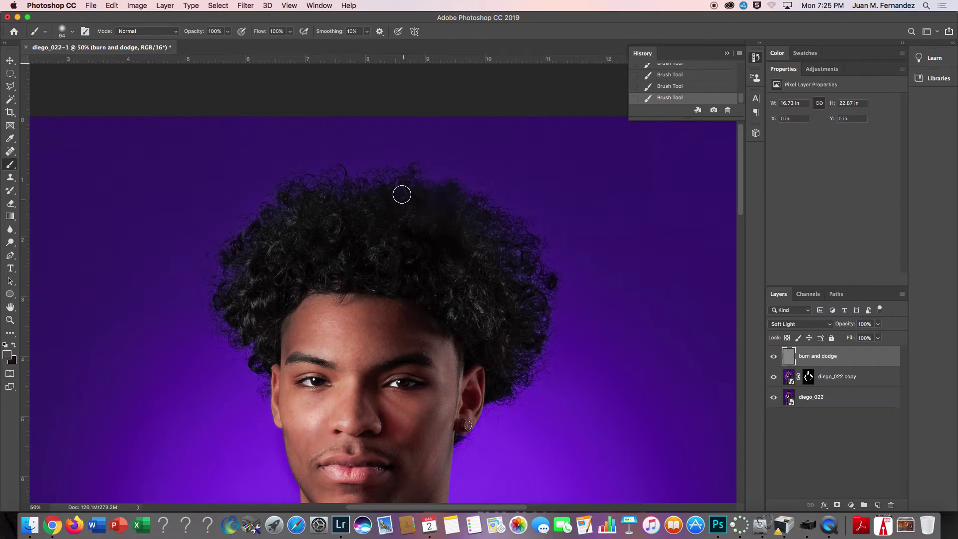
{"action": "mouse_move", "coordinate": [353, 186]}
{"action": "left_mouse_down"}
{"action": "mouse_move", "coordinate": [289, 208]}
{"action": "mouse_move", "coordinate": [295, 218]}
{"action": "left_mouse_up"}
{"action": "mouse_move", "coordinate": [505, 338]}
{"action": "left_mouse_down"}
{"action": "mouse_move", "coordinate": [483, 345]}
{"action": "mouse_move", "coordinate": [499, 371]}
{"action": "mouse_move", "coordinate": [523, 347]}
{"action": "mouse_move", "coordinate": [522, 332]}
{"action": "mouse_move", "coordinate": [511, 310]}
{"action": "mouse_move", "coordinate": [475, 319]}
{"action": "mouse_move", "coordinate": [461, 287]}
{"action": "left_mouse_up"}
Set the foreground colour to light gray c5c5c5 and dab it over the bright curls to lift the hair's highlights.
{"action": "left_click", "coordinate": [8, 357]}
{"action": "left_click_drag", "start_coordinate": [344, 239], "coordinate": [345, 169]}
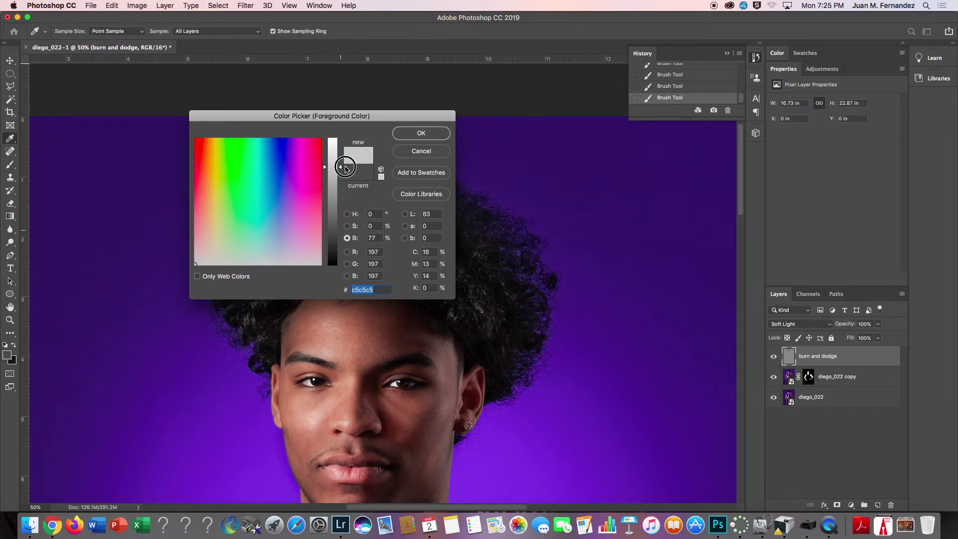
{"action": "left_click", "coordinate": [421, 133]}
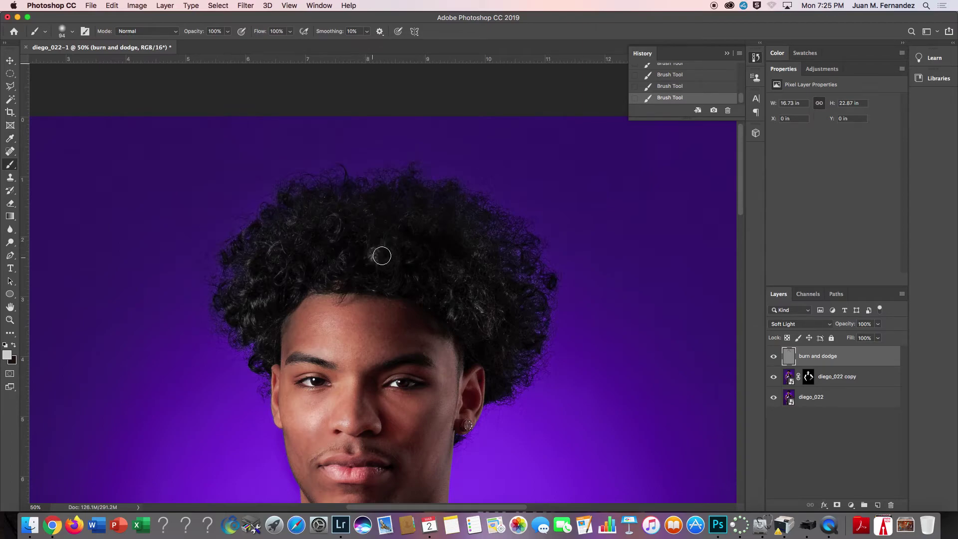
{"action": "mouse_move", "coordinate": [280, 283]}
{"action": "left_mouse_down"}
{"action": "mouse_move", "coordinate": [273, 249]}
{"action": "mouse_move", "coordinate": [259, 299]}
{"action": "left_mouse_up"}
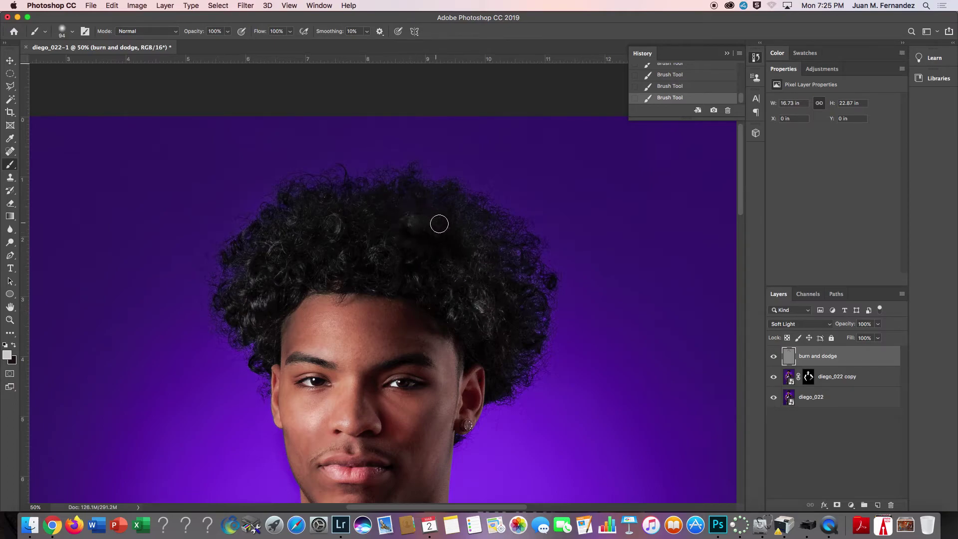
{"action": "mouse_move", "coordinate": [487, 261]}
{"action": "left_mouse_down"}
{"action": "mouse_move", "coordinate": [450, 308]}
{"action": "mouse_move", "coordinate": [346, 279]}
{"action": "left_mouse_up"}
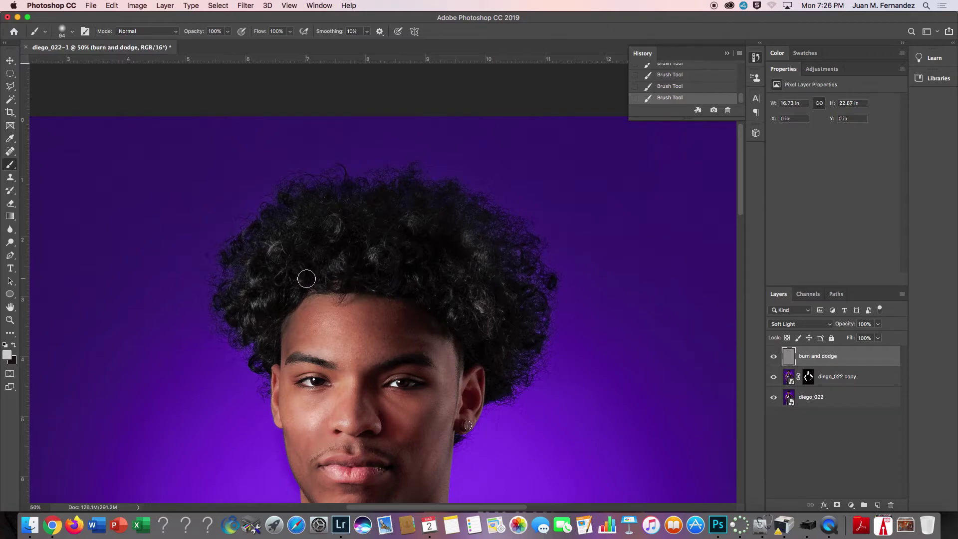
{"action": "left_click_drag", "start_coordinate": [289, 280], "coordinate": [288, 280]}
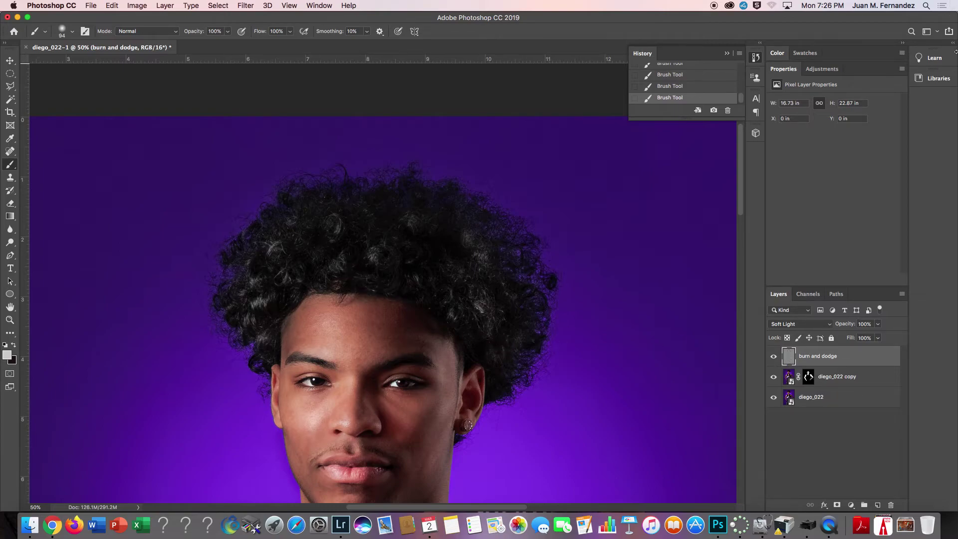
View the burn and dodge layer on its own, restore the other layers, and examine the hair at full-figure and close-up size.
{"action": "left_click", "coordinate": [774, 356], "text": "alt"}
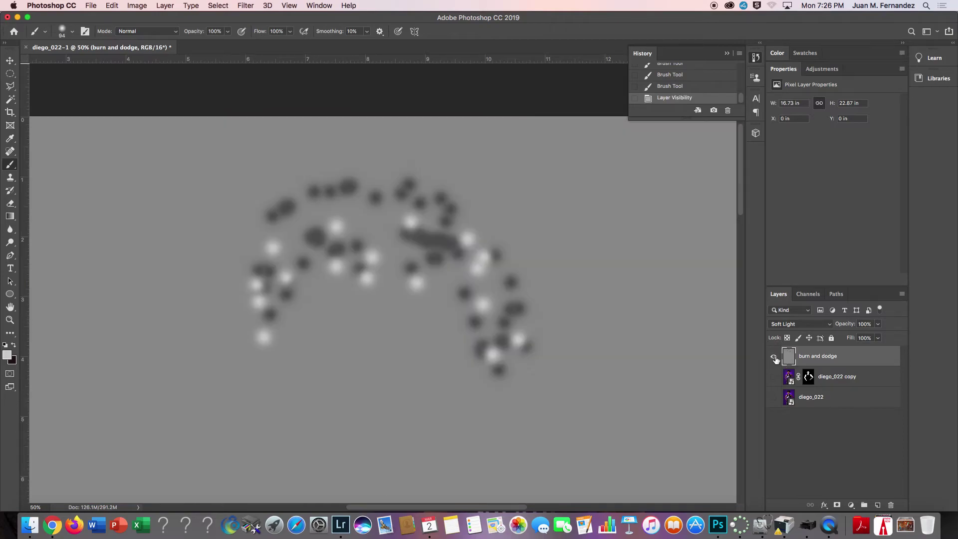
{"action": "left_click", "coordinate": [773, 356], "text": "alt"}
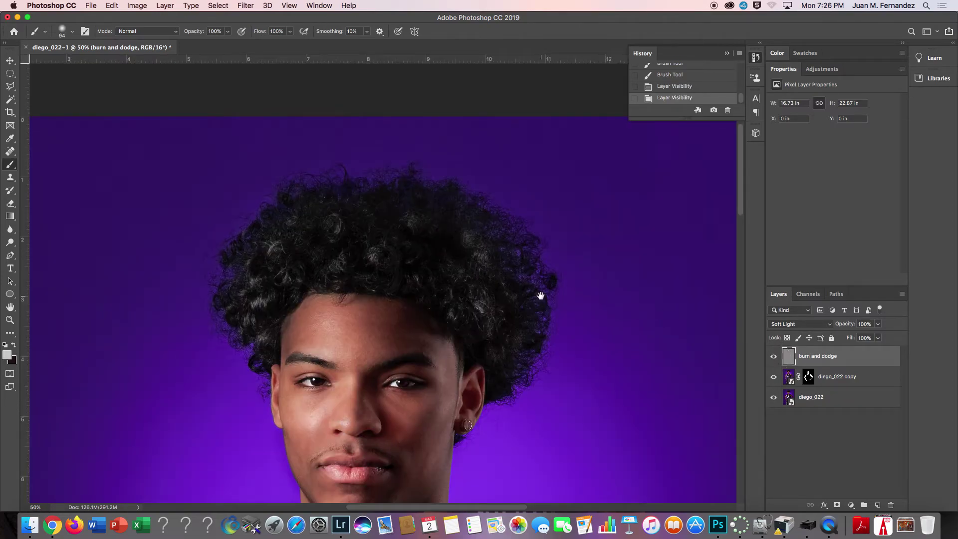
{"action": "scroll", "coordinate": [544, 303], "scroll_direction": "down", "scroll_amount": 10}
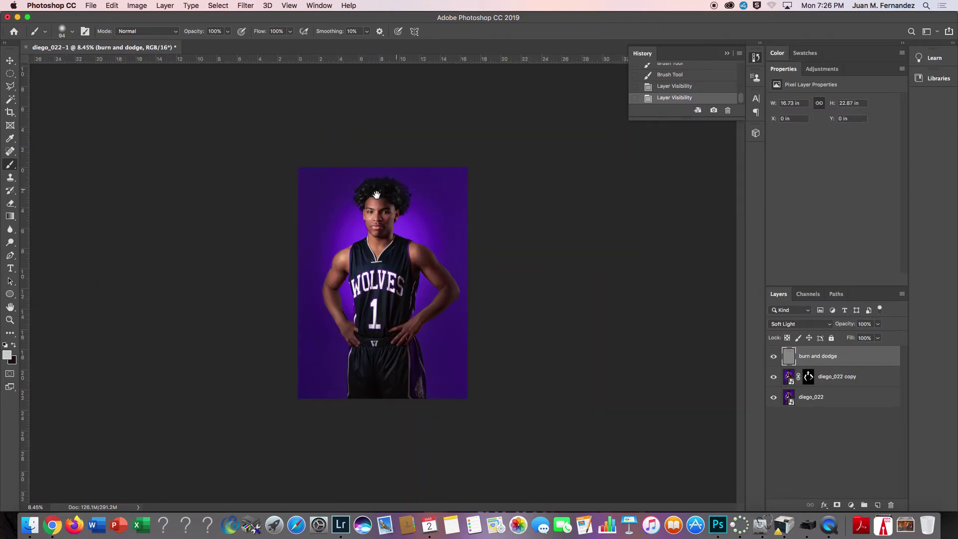
{"action": "right_click", "coordinate": [372, 193]}
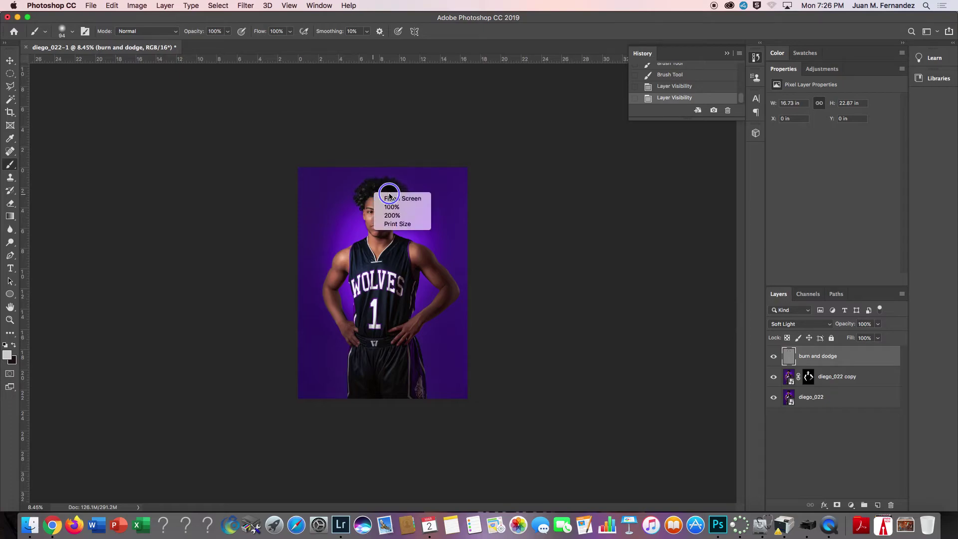
{"action": "left_click", "coordinate": [389, 193]}
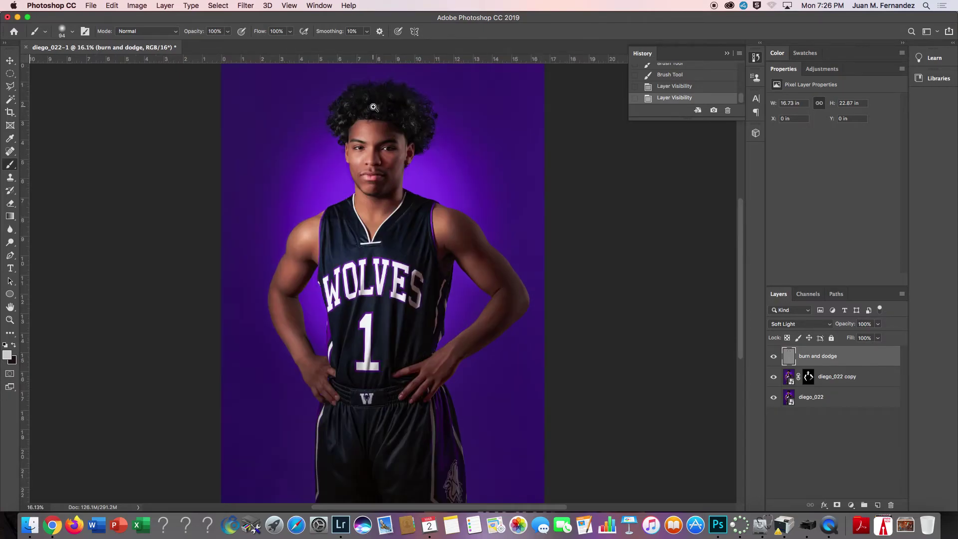
{"action": "scroll", "coordinate": [373, 108], "scroll_direction": "up", "scroll_amount": 4}
{"action": "scroll", "coordinate": [373, 107], "scroll_direction": "up", "scroll_amount": 2}
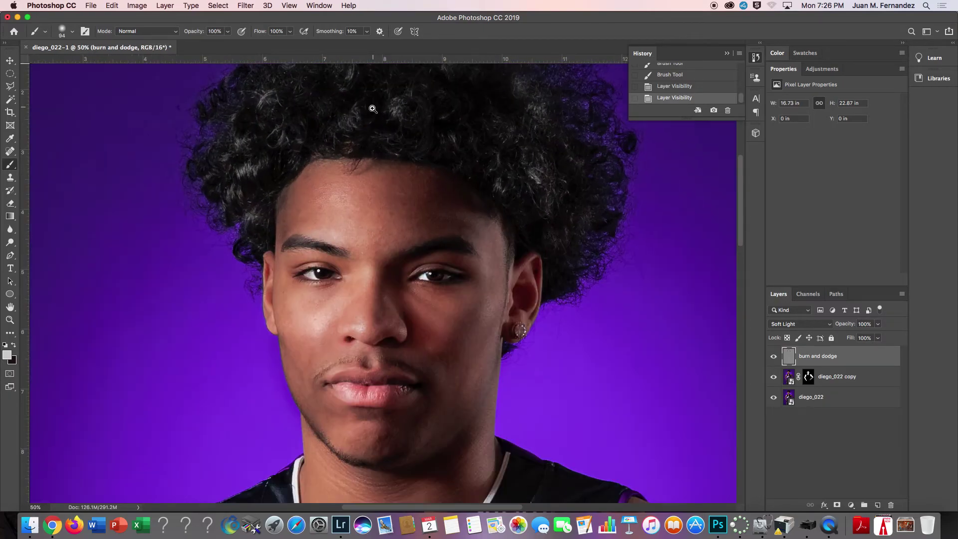
{"action": "scroll", "coordinate": [421, 197], "scroll_direction": "up", "scroll_amount": 2}
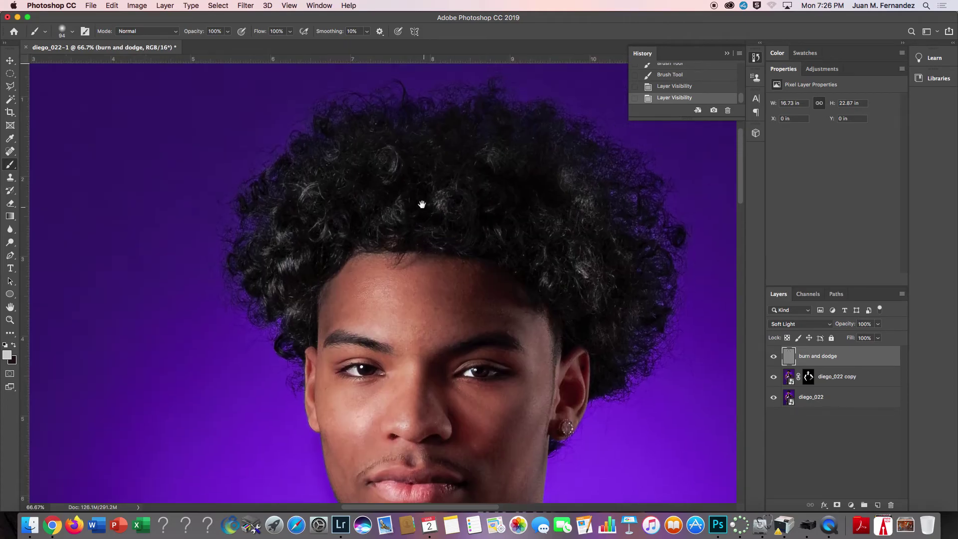
Darken the foreground to a medium light gray and paint over the highlighted curls to soften them.
{"action": "left_click", "coordinate": [7, 358]}
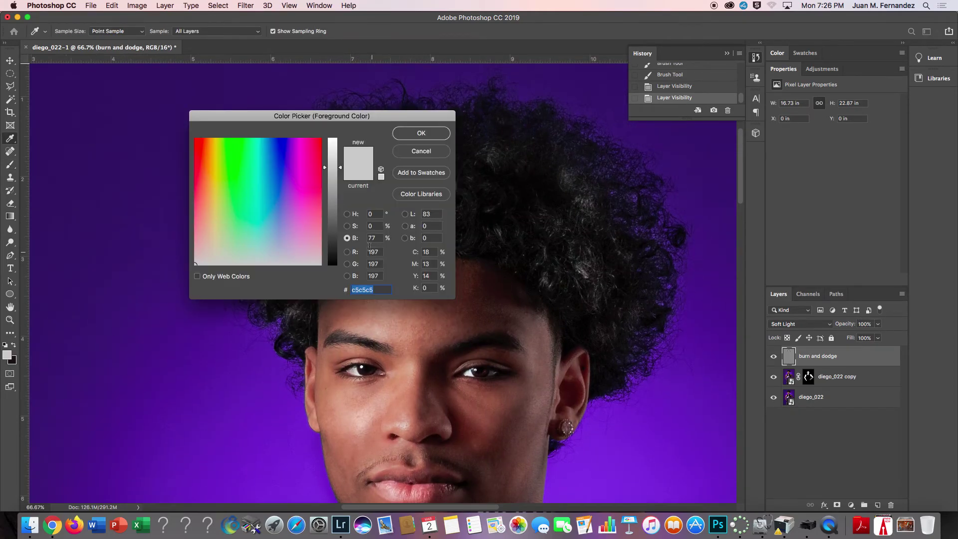
{"action": "left_click_drag", "start_coordinate": [339, 170], "coordinate": [341, 186]}
{"action": "left_click", "coordinate": [421, 133]}
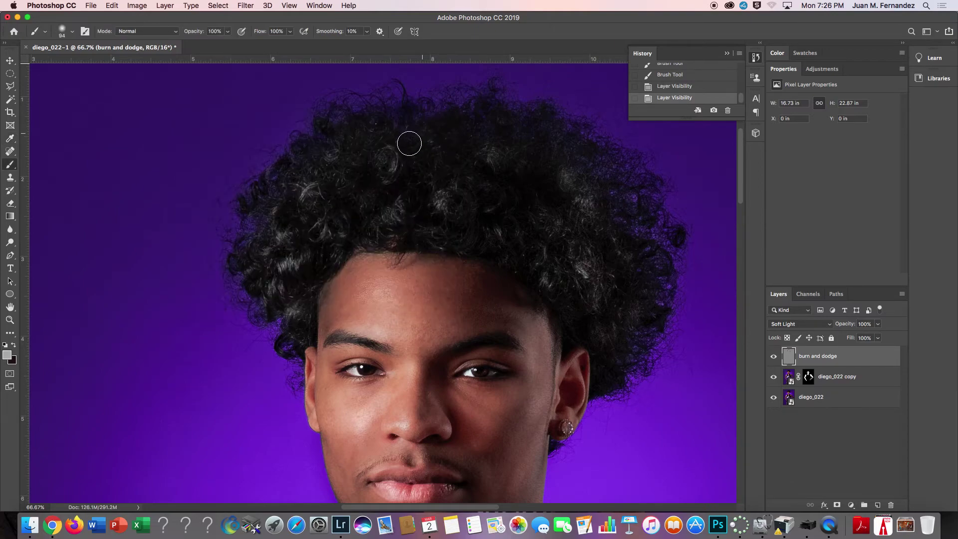
{"action": "left_click", "coordinate": [310, 192]}
{"action": "mouse_move", "coordinate": [304, 246]}
{"action": "left_mouse_down"}
{"action": "mouse_move", "coordinate": [289, 268]}
{"action": "mouse_move", "coordinate": [289, 235]}
{"action": "left_mouse_up"}
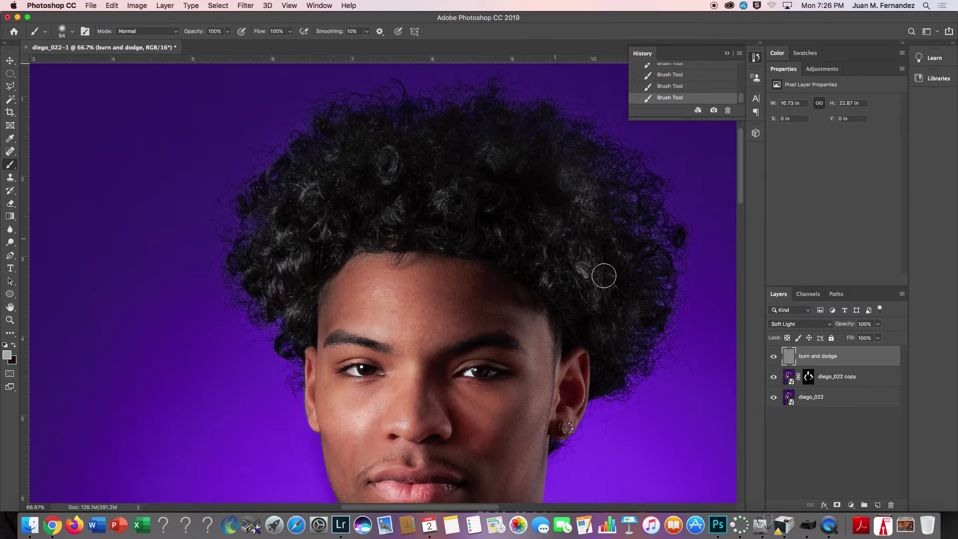
Set the foreground colour to gray 8c8c8c for blending the hair highlights, and darken it slightly for the final touches.
{"action": "left_click", "coordinate": [7, 355]}
{"action": "left_click_drag", "start_coordinate": [338, 188], "coordinate": [340, 195]}
{"action": "left_click", "coordinate": [421, 133]}
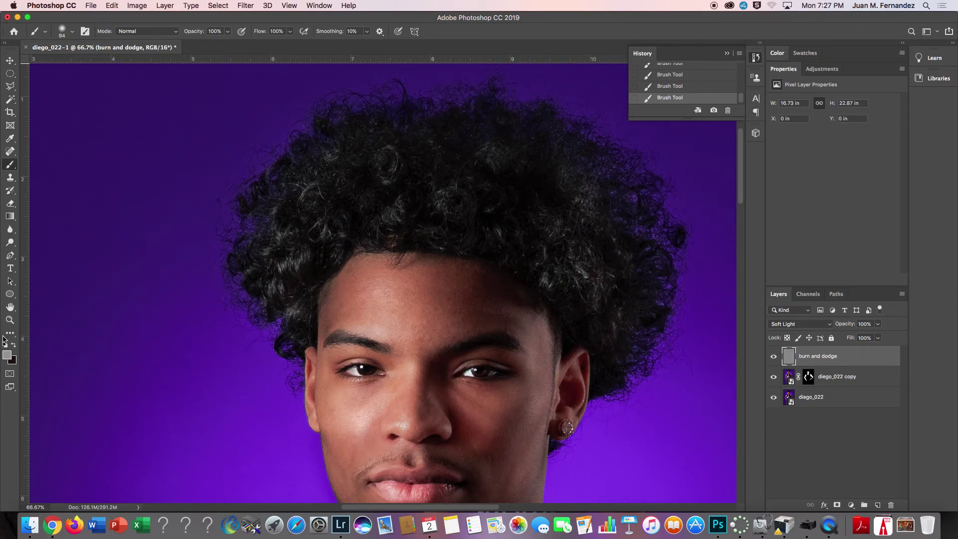
{"action": "left_click", "coordinate": [7, 355]}
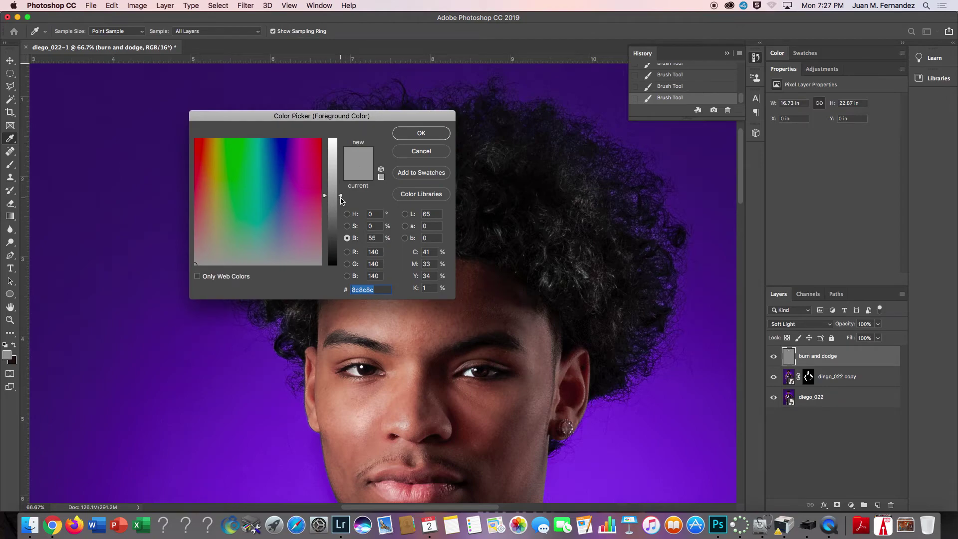
{"action": "left_click_drag", "start_coordinate": [340, 200], "coordinate": [341, 202]}
{"action": "left_click", "coordinate": [424, 134]}
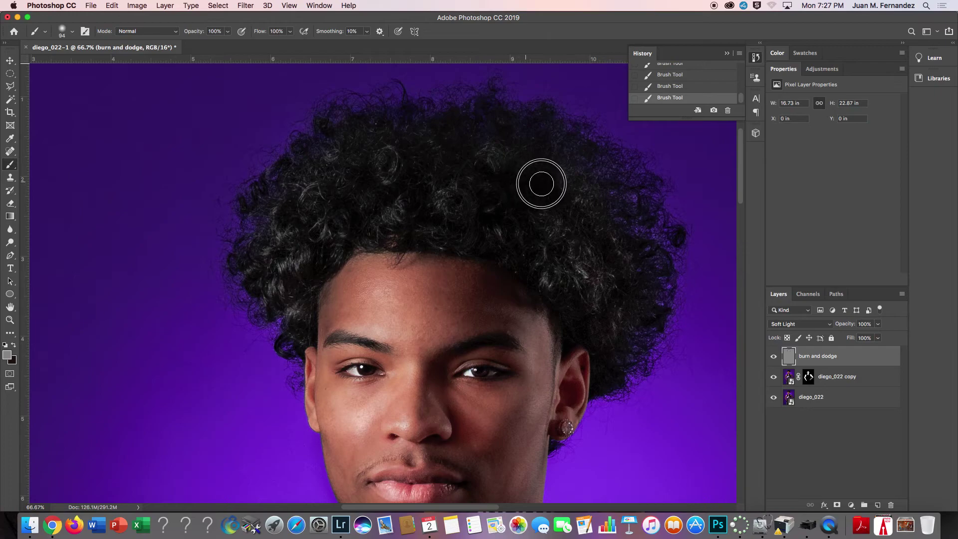
Isolate the burn and dodge layer and toggle its visibility to compare the hair before and after.
{"action": "left_click", "coordinate": [774, 357], "text": "alt"}
{"action": "left_click", "coordinate": [774, 357], "text": "alt"}
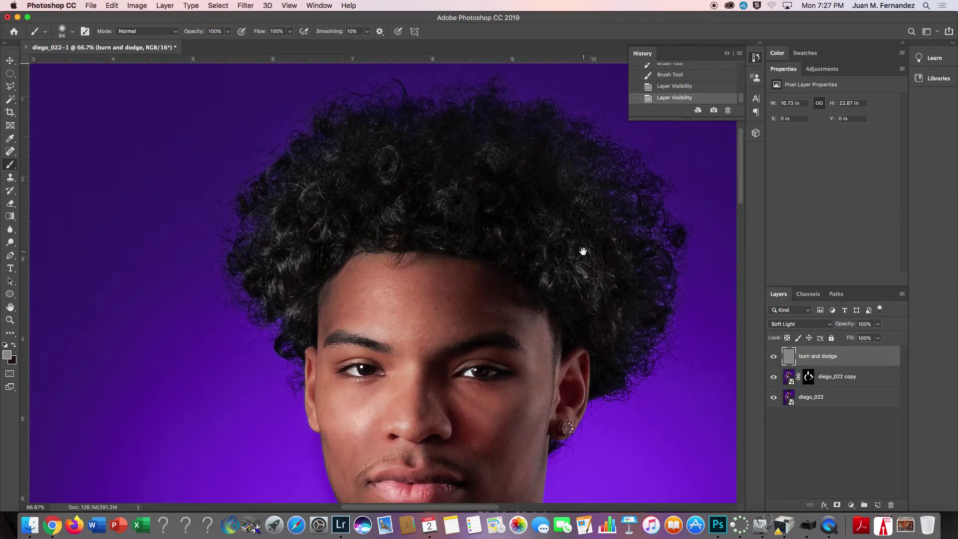
{"action": "left_click", "coordinate": [774, 357]}
{"action": "left_click", "coordinate": [773, 357]}
{"action": "left_click", "coordinate": [774, 357]}
{"action": "left_click", "coordinate": [774, 357]}
Lower the burn and dodge layer's opacity to 85%, and reduce it further to 42% while viewing the whole figure.
{"action": "mouse_move", "coordinate": [847, 325]}
{"action": "left_mouse_down"}
{"action": "mouse_move", "coordinate": [819, 325]}
{"action": "mouse_move", "coordinate": [840, 325]}
{"action": "left_mouse_up"}
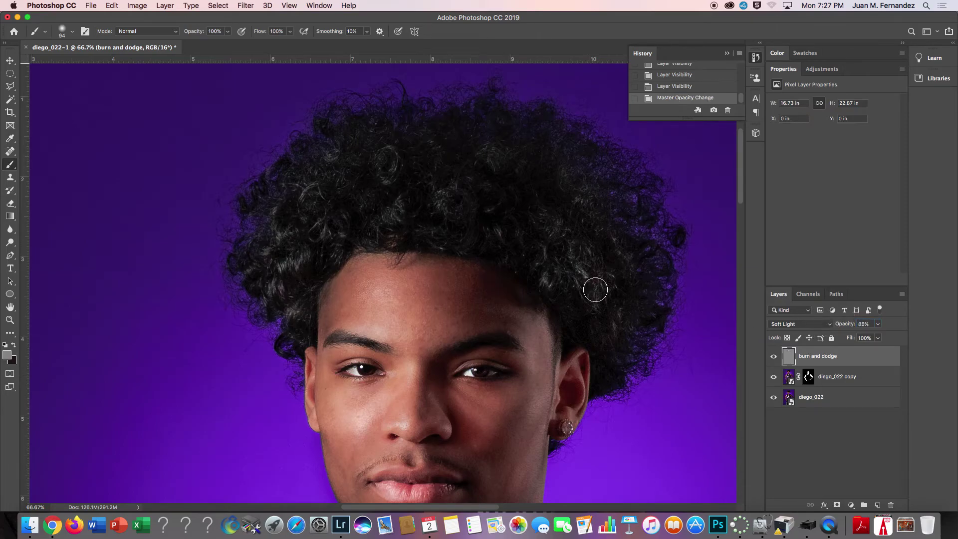
{"action": "left_click", "coordinate": [558, 281]}
{"action": "left_click_drag", "start_coordinate": [600, 287], "coordinate": [488, 285]}
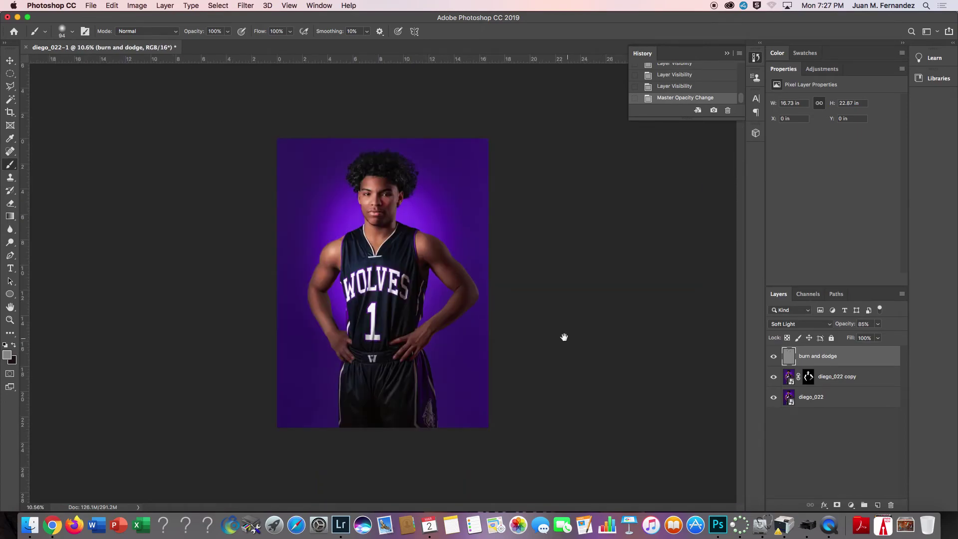
{"action": "left_click_drag", "start_coordinate": [848, 324], "coordinate": [826, 326]}
Create a layer named "uniform burn and dodge" above the burn and dodge layer and set its blend mode to Soft Light.
{"action": "left_click", "coordinate": [877, 506], "text": "alt"}
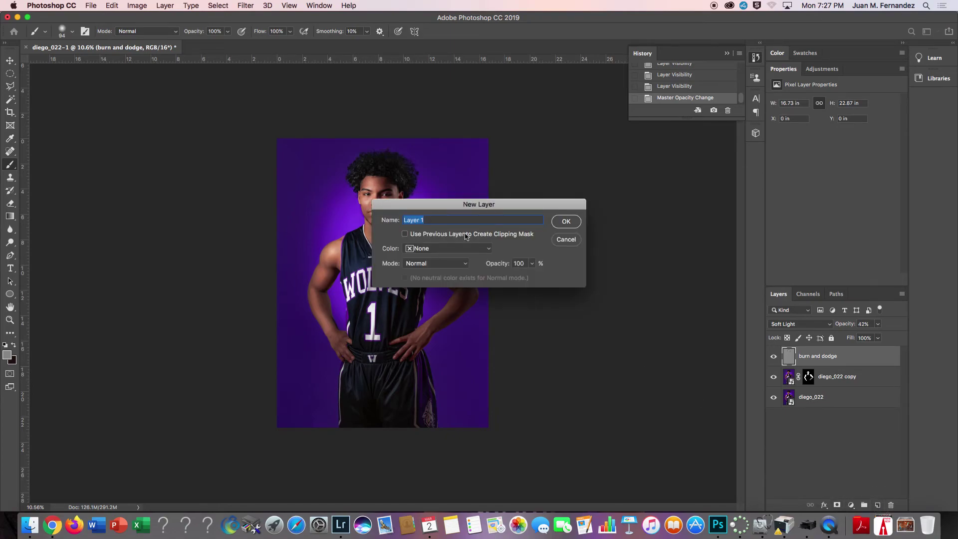
{"action": "type", "text": "uniform burn and dodge"}
{"action": "left_click", "coordinate": [569, 221]}
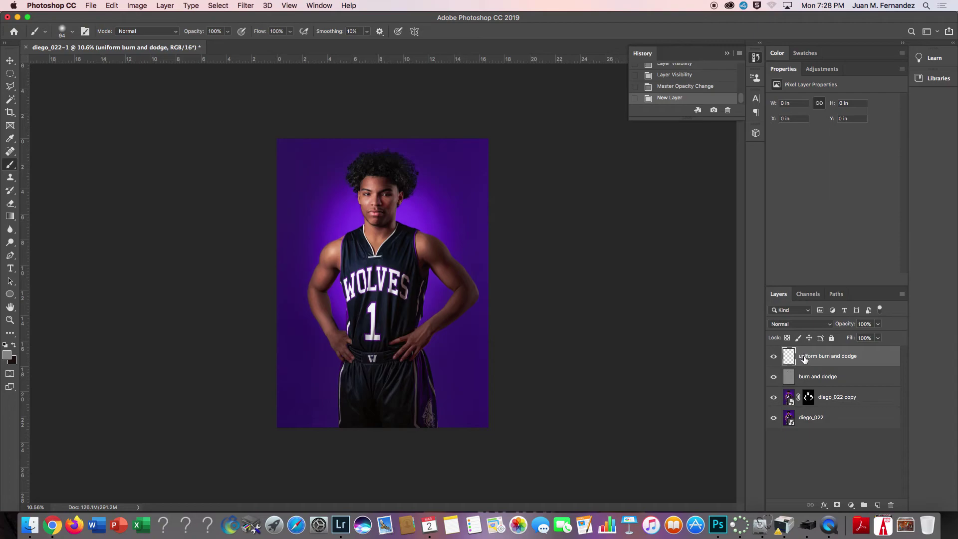
{"action": "left_click", "coordinate": [800, 323]}
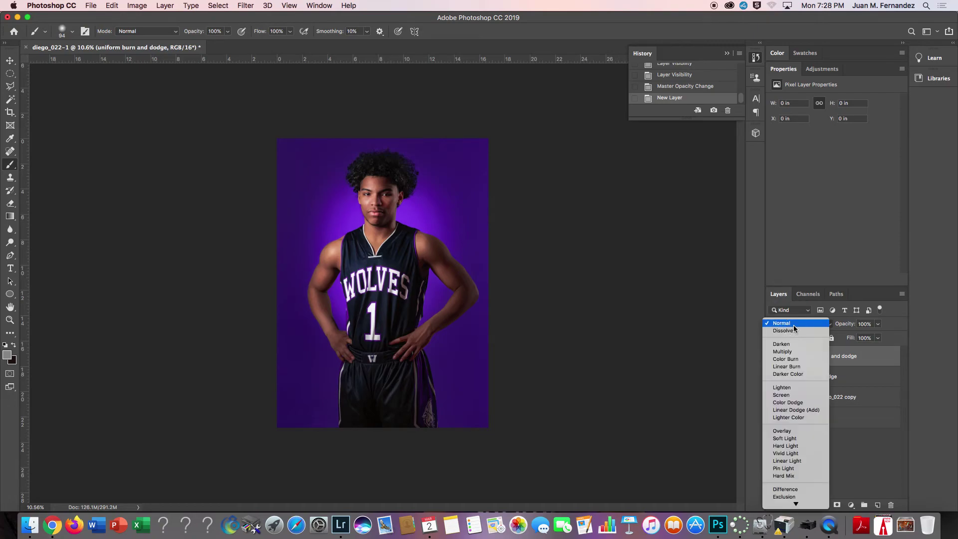
{"action": "left_click", "coordinate": [794, 433]}
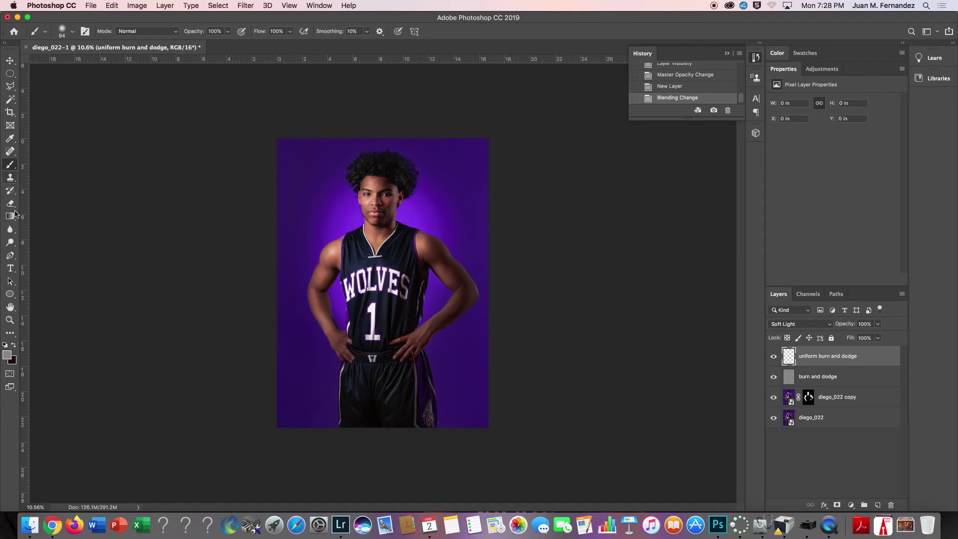
Set the foreground colour to dark gray 555555 and paint with a larger brush over the shadow areas of the jersey and shorts.
{"action": "left_click", "coordinate": [7, 355]}
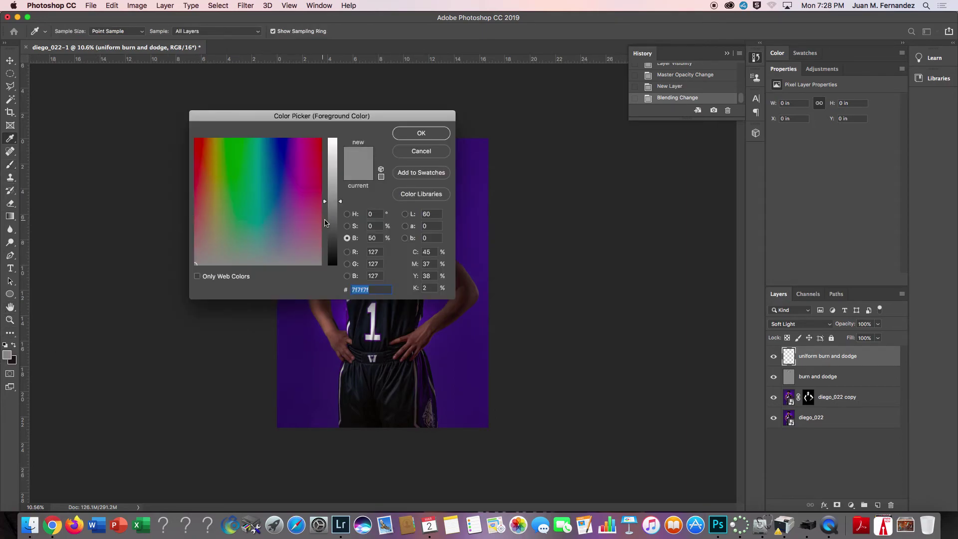
{"action": "left_click", "coordinate": [410, 133]}
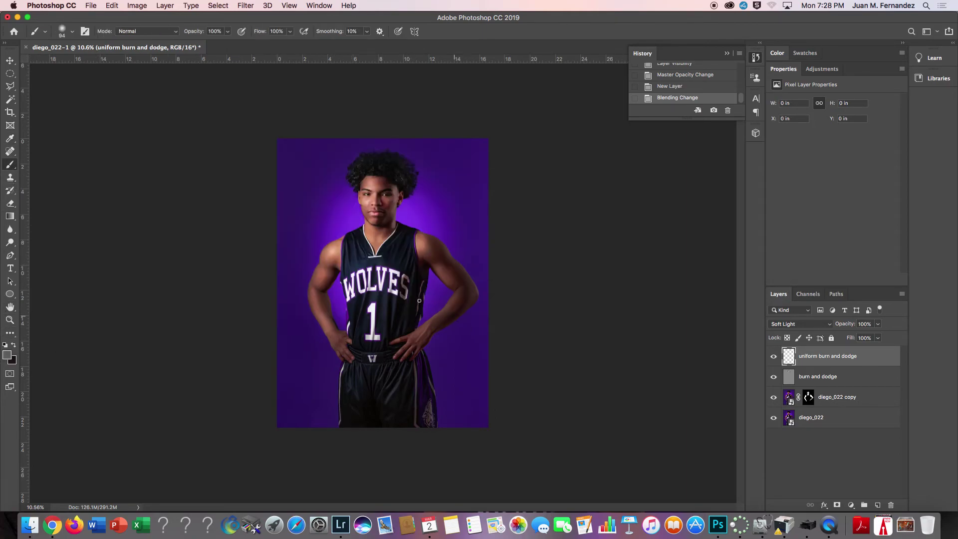
{"action": "left_click_drag", "start_coordinate": [411, 298], "coordinate": [408, 303]}
{"action": "left_click", "coordinate": [391, 325]}
{"action": "left_click", "coordinate": [396, 326]}
{"action": "left_click", "coordinate": [410, 315]}
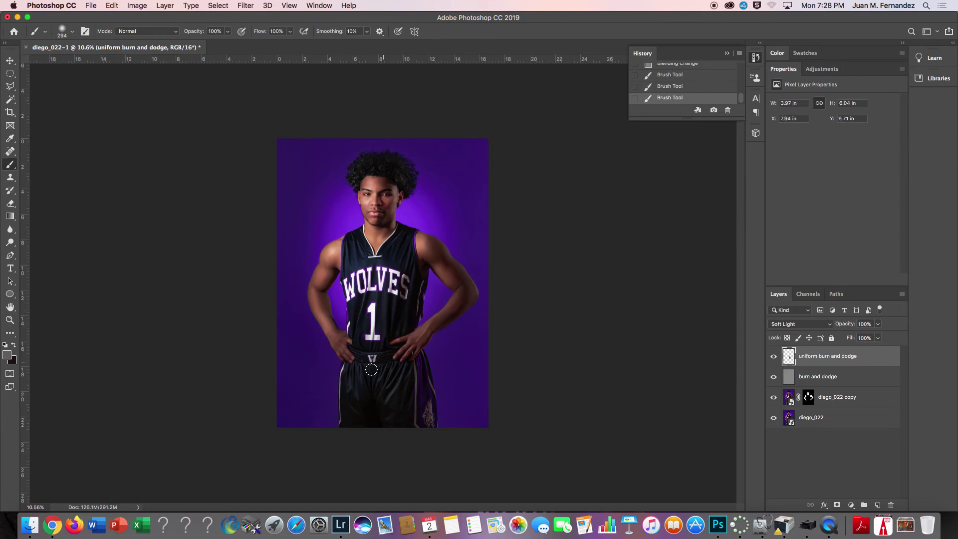
{"action": "mouse_move", "coordinate": [354, 392]}
{"action": "left_mouse_down"}
{"action": "mouse_move", "coordinate": [363, 412]}
{"action": "mouse_move", "coordinate": [352, 413]}
{"action": "left_mouse_up"}
{"action": "mouse_move", "coordinate": [408, 383]}
{"action": "left_mouse_down"}
{"action": "mouse_move", "coordinate": [413, 391]}
{"action": "mouse_move", "coordinate": [417, 370]}
{"action": "mouse_move", "coordinate": [415, 385]}
{"action": "left_mouse_up"}
{"action": "mouse_move", "coordinate": [367, 298]}
{"action": "left_mouse_down"}
{"action": "mouse_move", "coordinate": [353, 320]}
{"action": "mouse_move", "coordinate": [349, 244]}
{"action": "mouse_move", "coordinate": [348, 268]}
{"action": "mouse_move", "coordinate": [359, 240]}
{"action": "mouse_move", "coordinate": [368, 259]}
{"action": "mouse_move", "coordinate": [402, 236]}
{"action": "mouse_move", "coordinate": [390, 253]}
{"action": "mouse_move", "coordinate": [404, 242]}
{"action": "mouse_move", "coordinate": [400, 271]}
{"action": "left_mouse_up"}
Darken the foreground colour to 3b3b3b and deepen the shadows and folds of the uniform with the brush.
{"action": "left_click", "coordinate": [7, 355]}
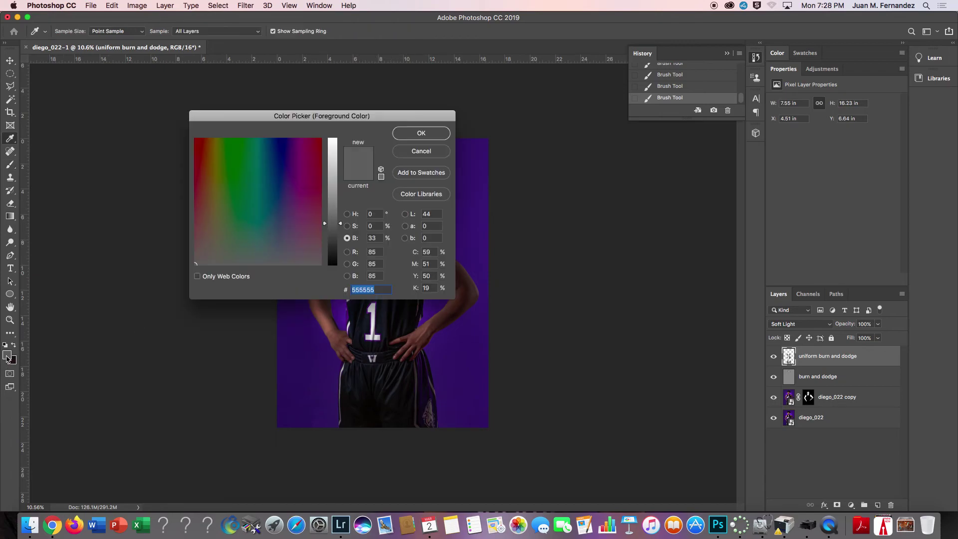
{"action": "left_click", "coordinate": [334, 235]}
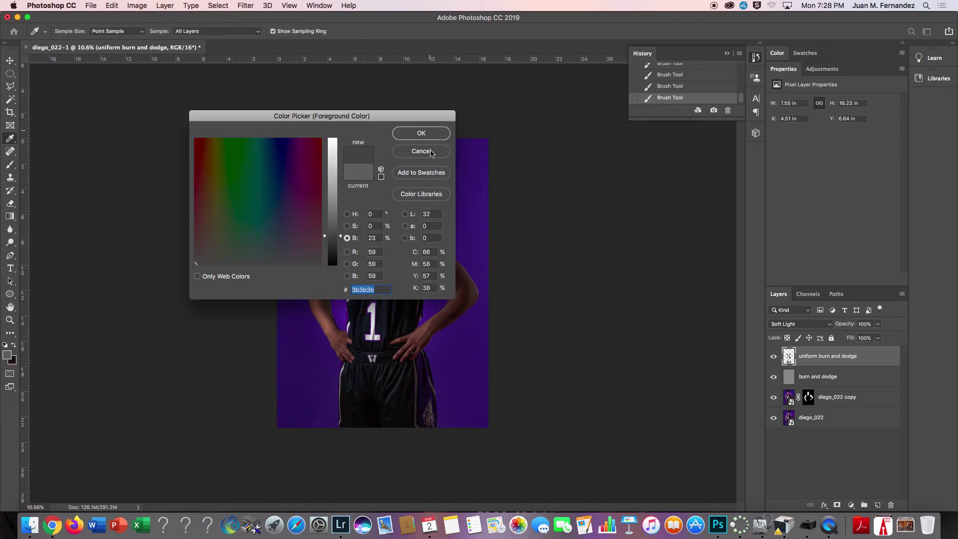
{"action": "left_click", "coordinate": [421, 133]}
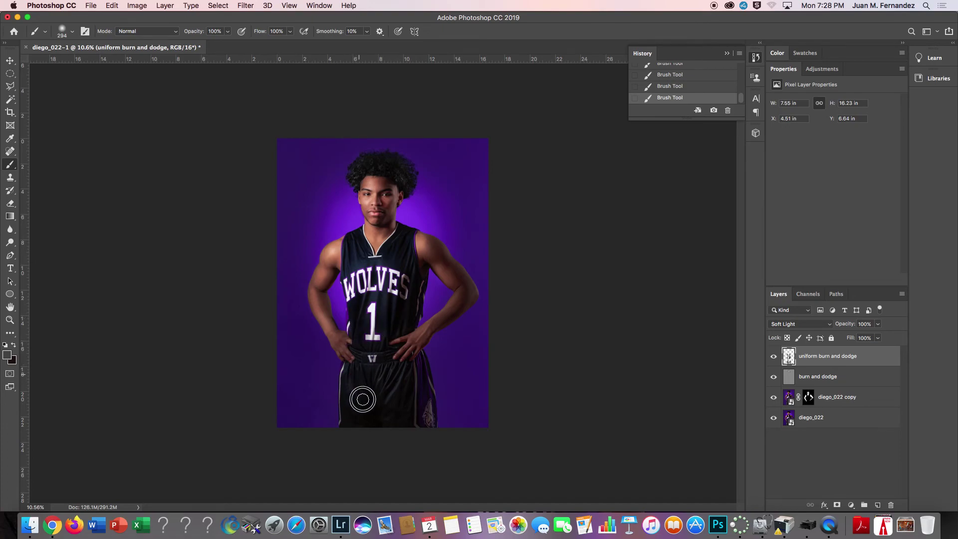
{"action": "mouse_move", "coordinate": [413, 389]}
{"action": "left_mouse_down"}
{"action": "mouse_move", "coordinate": [421, 403]}
{"action": "mouse_move", "coordinate": [428, 387]}
{"action": "mouse_move", "coordinate": [416, 420]}
{"action": "left_mouse_up"}
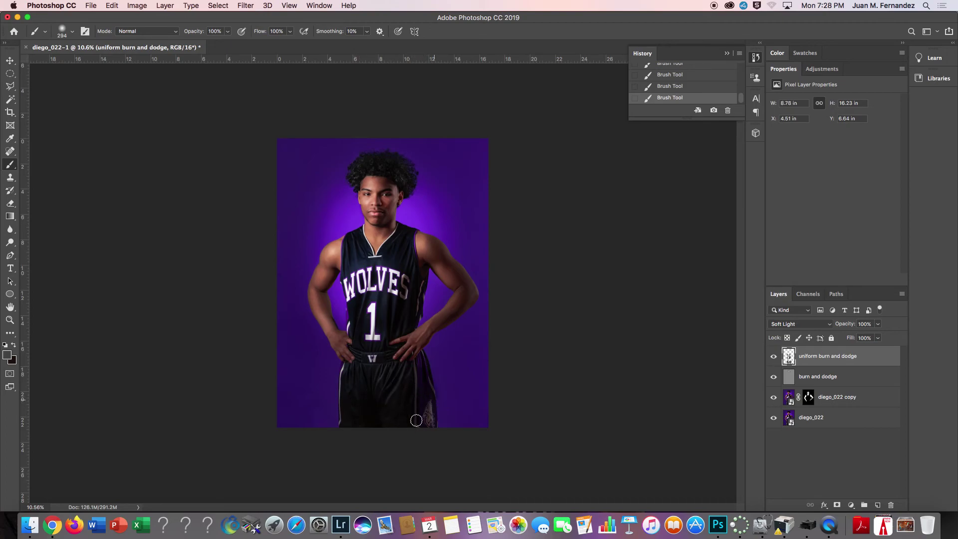
Set the foreground to a light gray and paint over the highlight areas of the jersey front, shorts and side stripe to brighten them.
{"action": "left_click", "coordinate": [7, 354]}
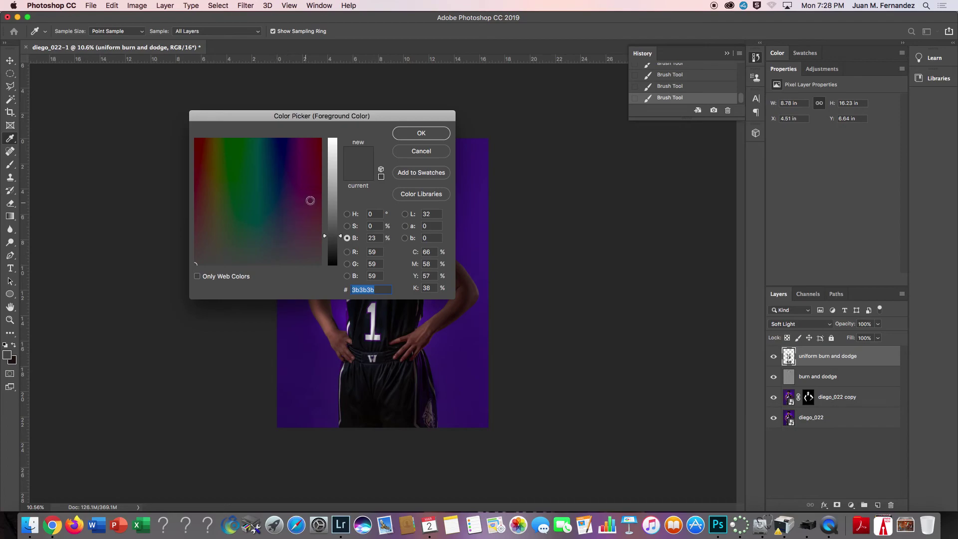
{"action": "left_click", "coordinate": [335, 185]}
{"action": "left_click", "coordinate": [421, 133]}
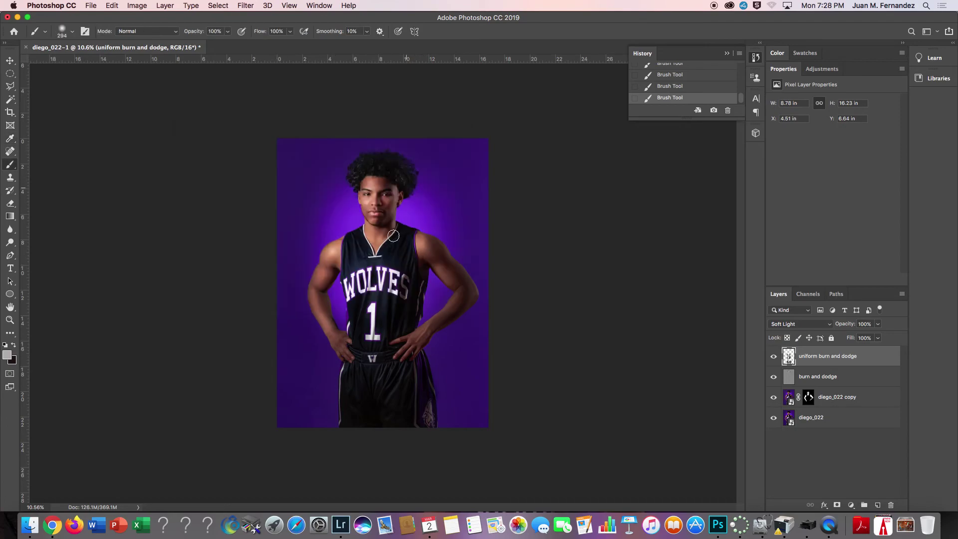
{"action": "mouse_move", "coordinate": [372, 298]}
{"action": "left_mouse_down"}
{"action": "mouse_move", "coordinate": [386, 327]}
{"action": "mouse_move", "coordinate": [400, 307]}
{"action": "mouse_move", "coordinate": [381, 328]}
{"action": "mouse_move", "coordinate": [389, 355]}
{"action": "left_mouse_up"}
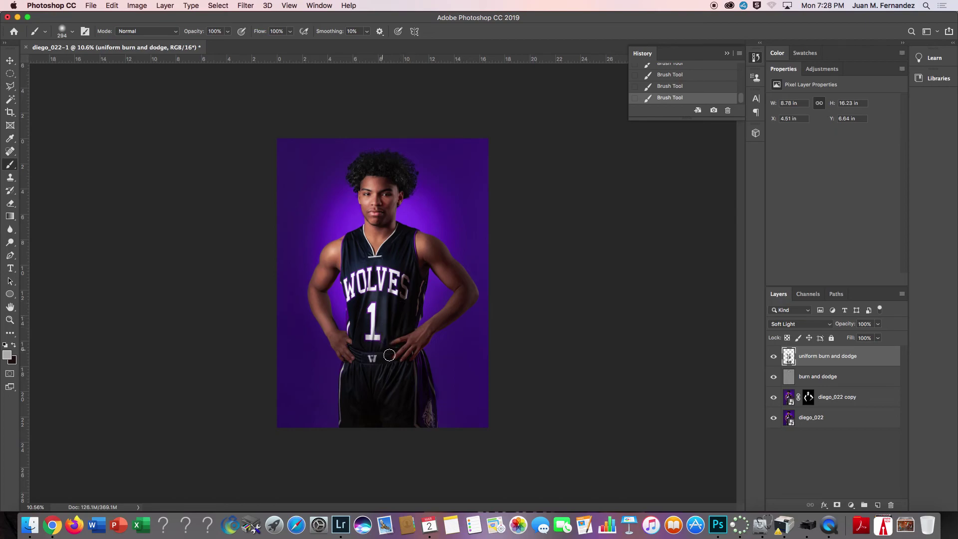
{"action": "mouse_move", "coordinate": [358, 394]}
{"action": "left_mouse_down"}
{"action": "mouse_move", "coordinate": [339, 354]}
{"action": "mouse_move", "coordinate": [356, 363]}
{"action": "left_mouse_up"}
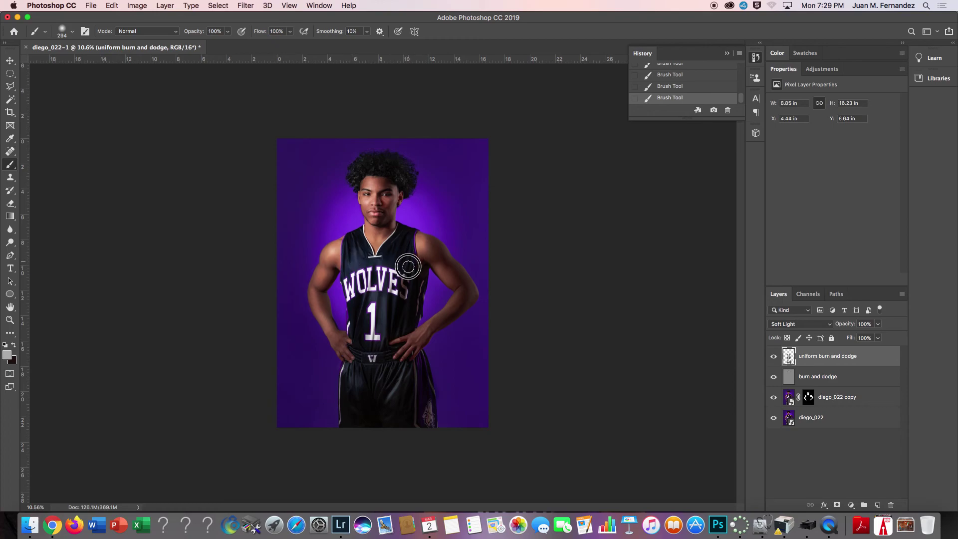
{"action": "mouse_move", "coordinate": [429, 408]}
{"action": "left_mouse_down"}
{"action": "mouse_move", "coordinate": [427, 385]}
{"action": "mouse_move", "coordinate": [428, 427]}
{"action": "mouse_move", "coordinate": [419, 367]}
{"action": "mouse_move", "coordinate": [424, 415]}
{"action": "left_mouse_up"}
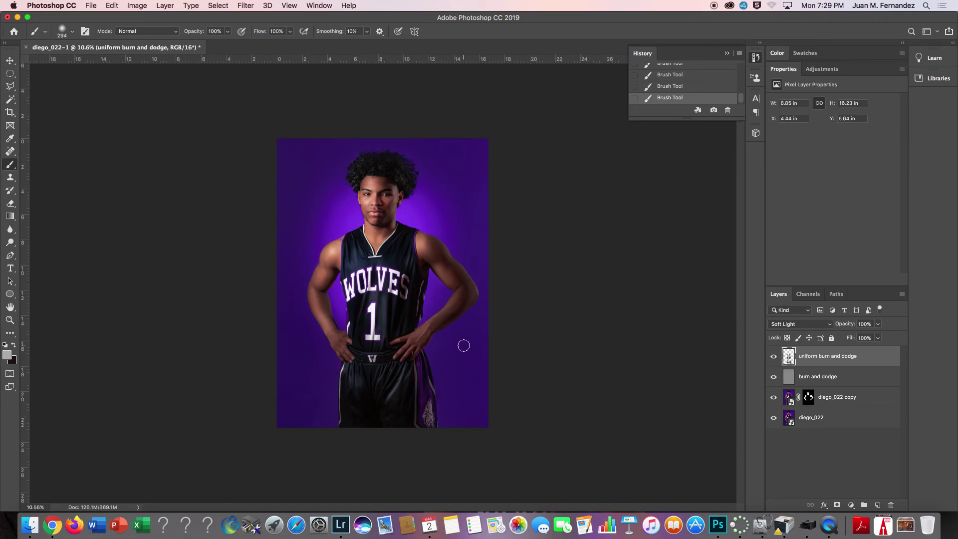
View the uniform burn and dodge layer, the burn and dodge layer and the smoothed copy's mask each on its own, restoring the full image.
{"action": "left_click", "coordinate": [774, 357], "text": "alt"}
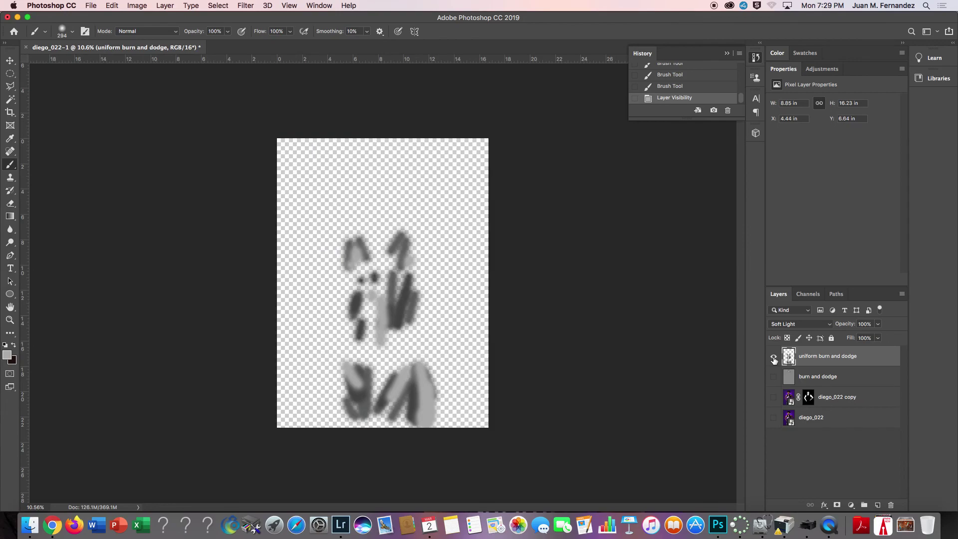
{"action": "left_click", "coordinate": [774, 357], "text": "alt"}
{"action": "left_click", "coordinate": [774, 378], "text": "alt"}
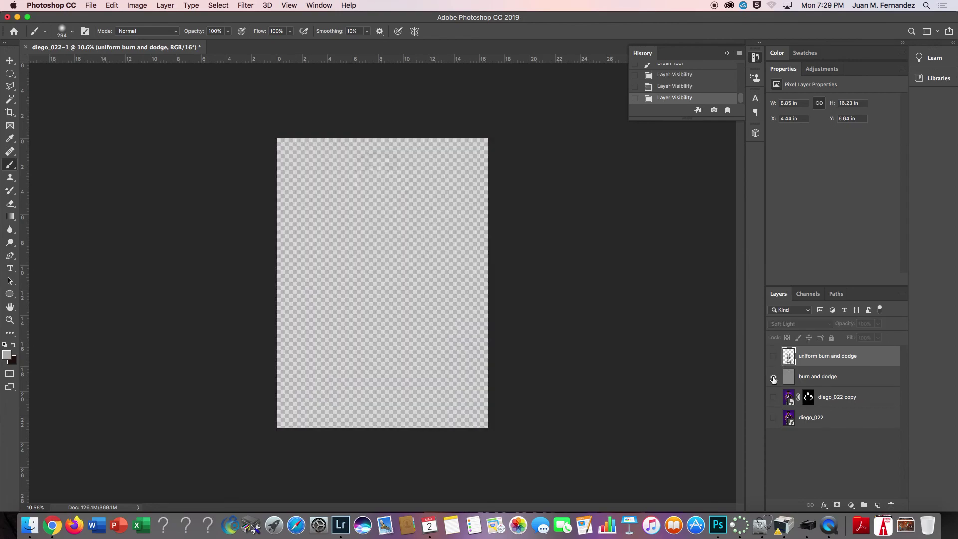
{"action": "left_click", "coordinate": [774, 378], "text": "alt"}
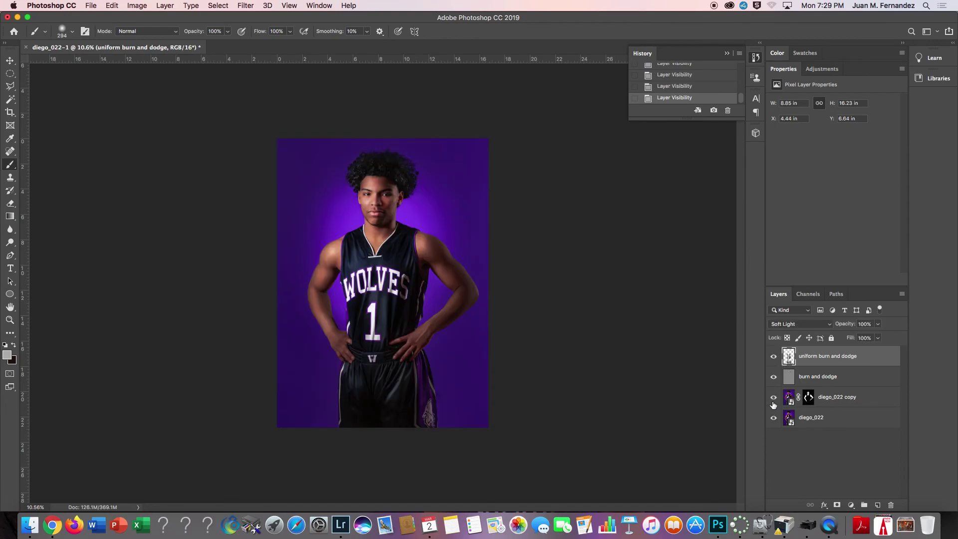
{"action": "left_click", "coordinate": [808, 397], "text": "alt"}
{"action": "left_click", "coordinate": [808, 397], "text": "alt"}
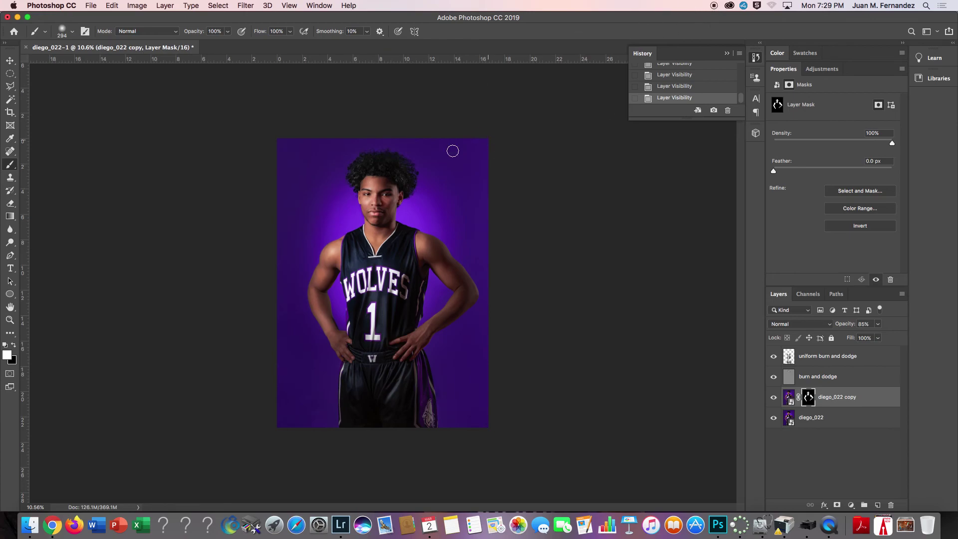
Isolate the original base layer while zoomed in on the face to compare it with the retouched result, and restore all layers.
{"action": "left_click_drag", "start_coordinate": [375, 196], "coordinate": [436, 209]}
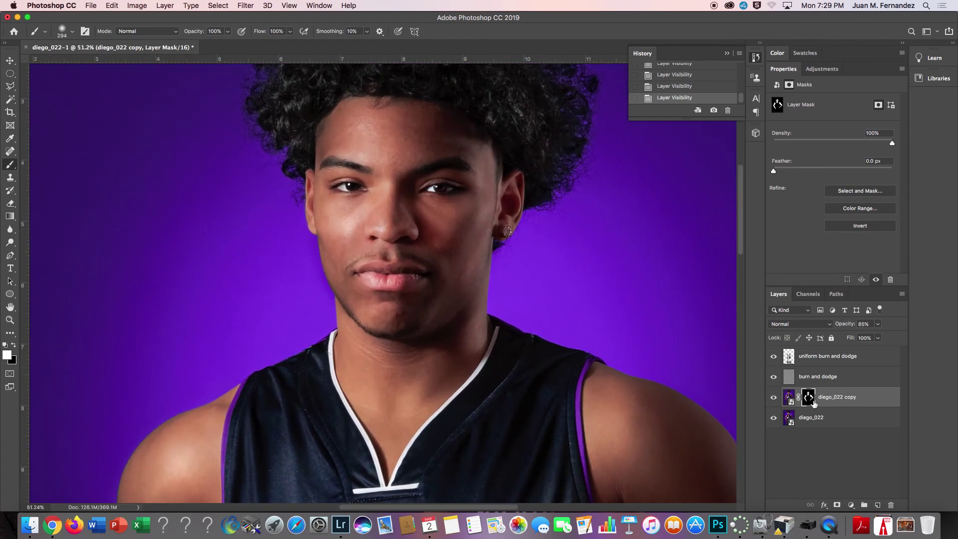
{"action": "left_click", "coordinate": [774, 419], "text": "alt"}
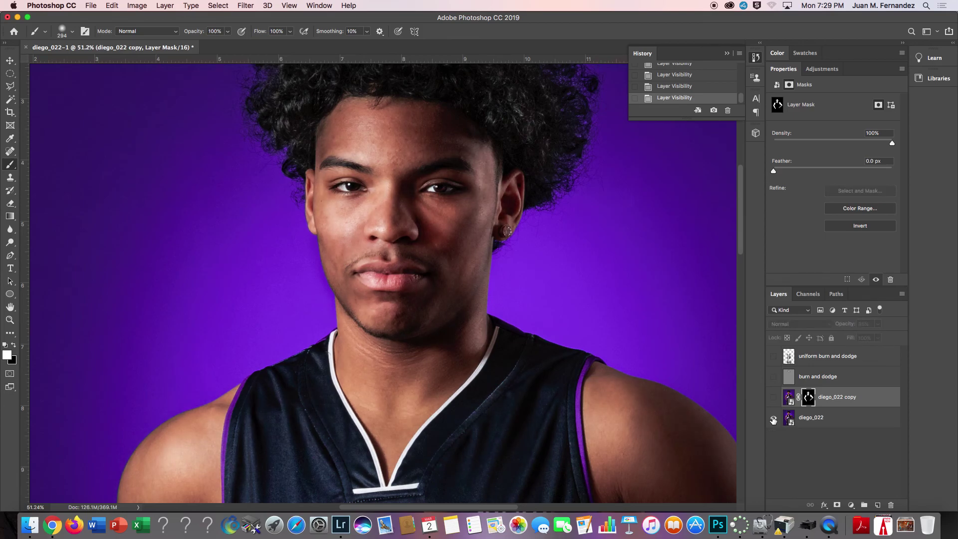
{"action": "left_click", "coordinate": [773, 420], "text": "alt"}
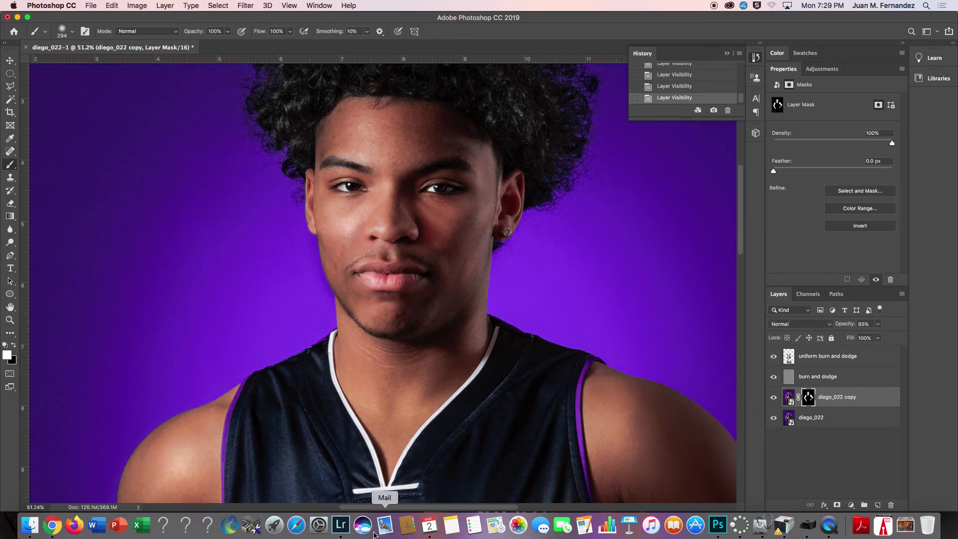
Switch to Lightroom Classic, compare the portrait's before and after versions side by side, and return to Photoshop.
{"action": "left_click", "coordinate": [340, 524]}
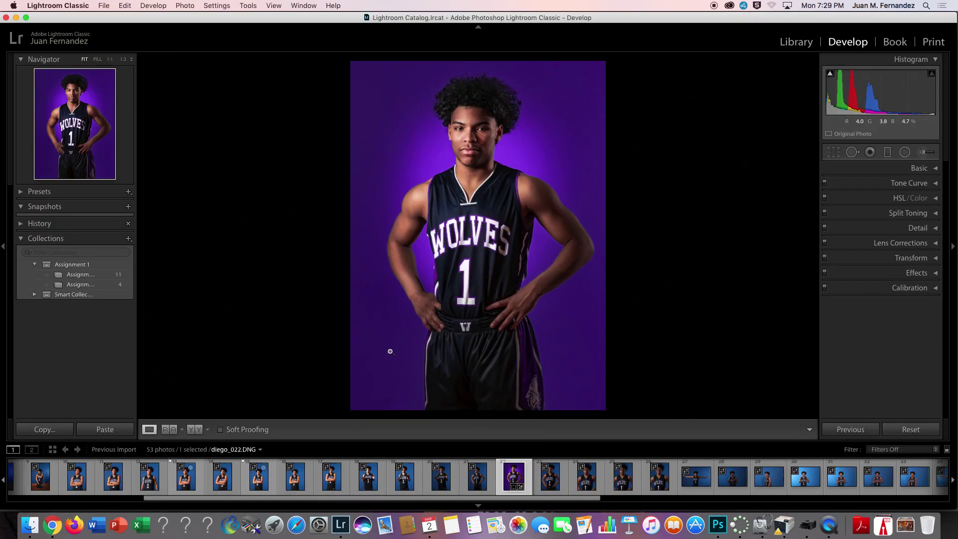
{"action": "left_click", "coordinate": [195, 429]}
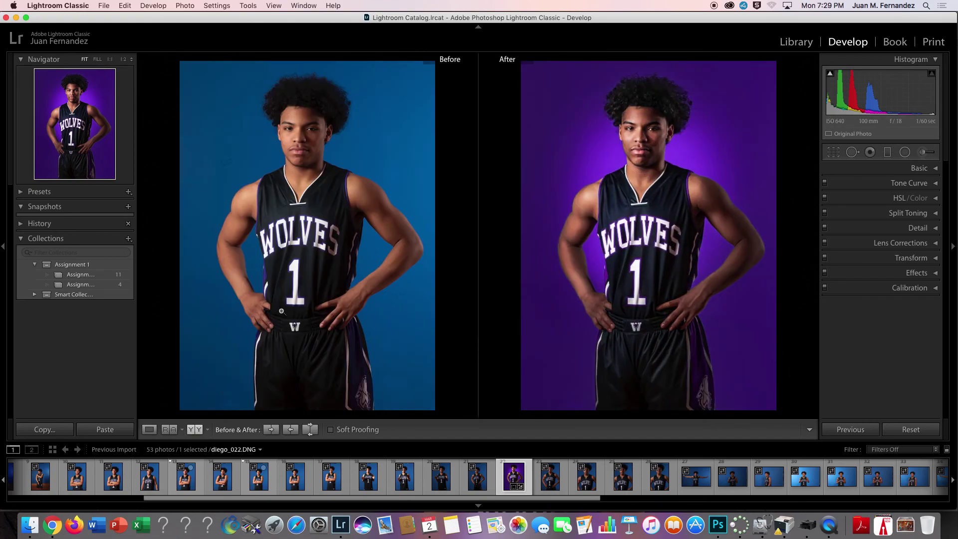
{"action": "left_click", "coordinate": [717, 529]}
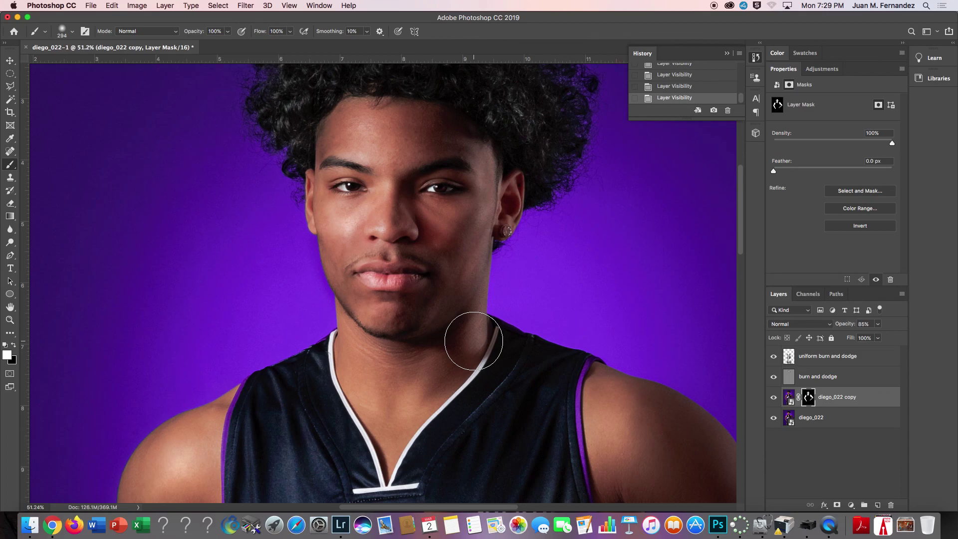
Save the retouched portrait and switch to Lightroom Classic to select the saved TIFF edit among the photos.
{"action": "key", "text": "super+s"}
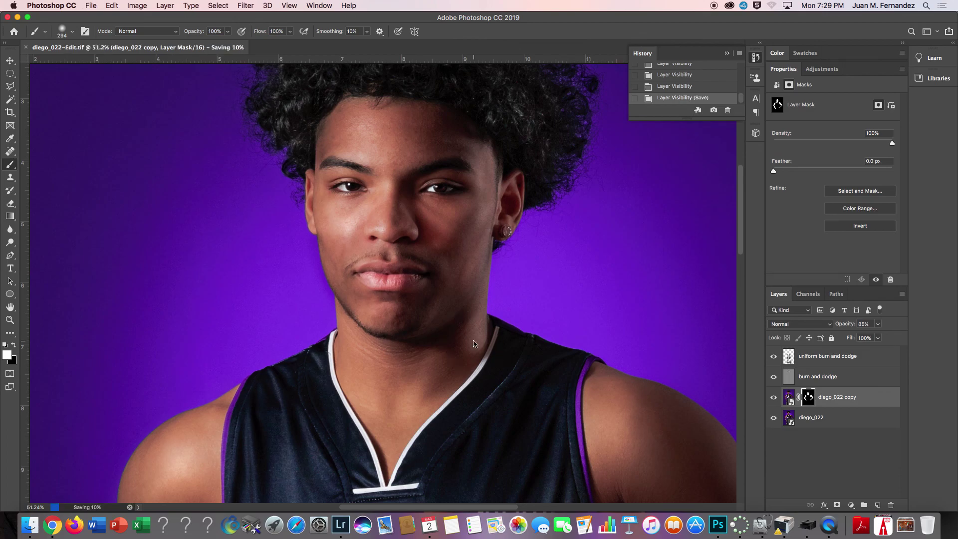
{"action": "left_click", "coordinate": [341, 526]}
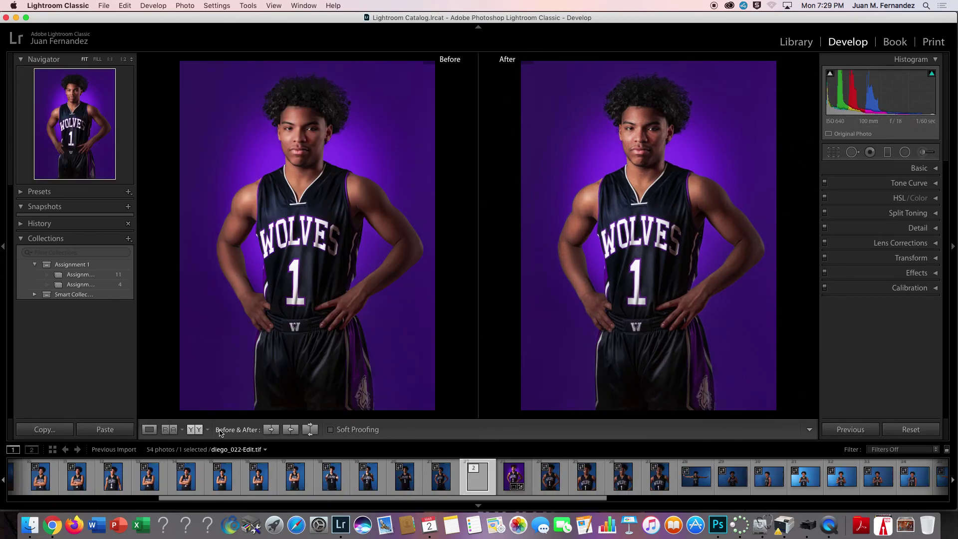
{"action": "left_click", "coordinate": [472, 485]}
{"action": "left_click", "coordinate": [452, 485]}
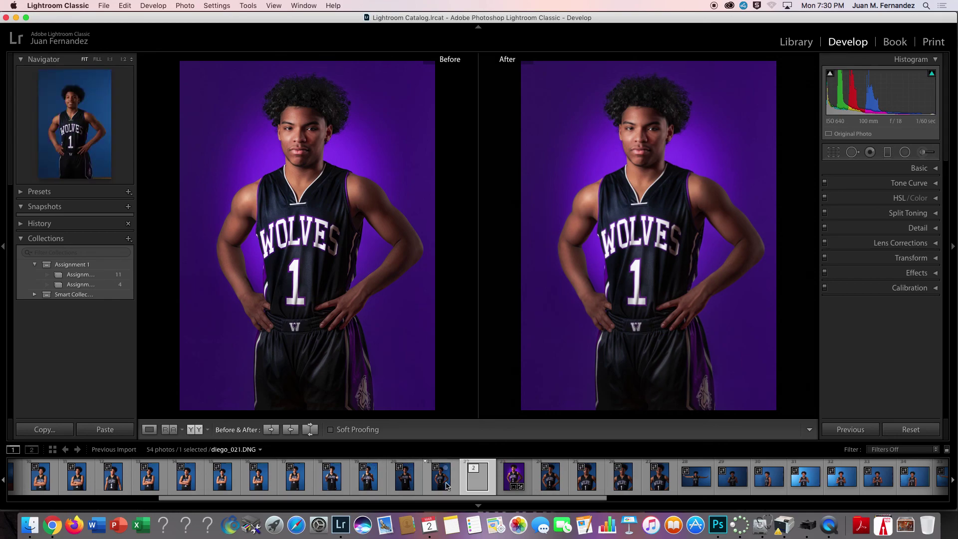
{"action": "left_click", "coordinate": [506, 476]}
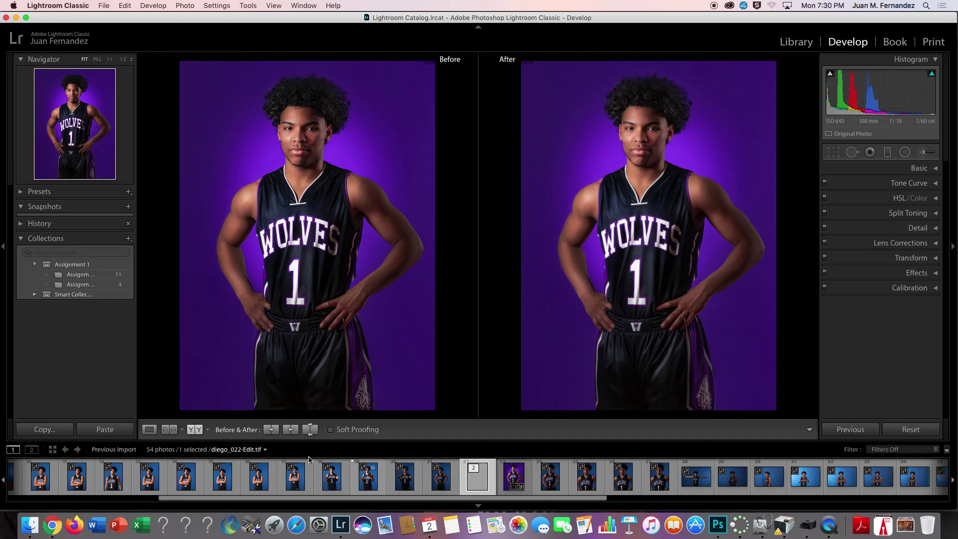